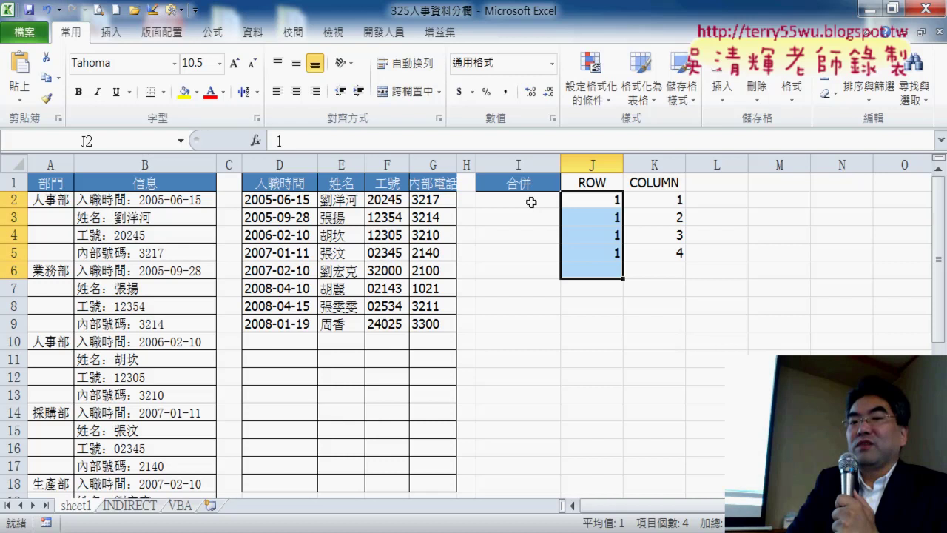
Add trial 2s in J6:J9 below the 1s, then delete all trial values in J2:J9
left_click(530, 202)
left_click_drag(606, 199, 607, 252)
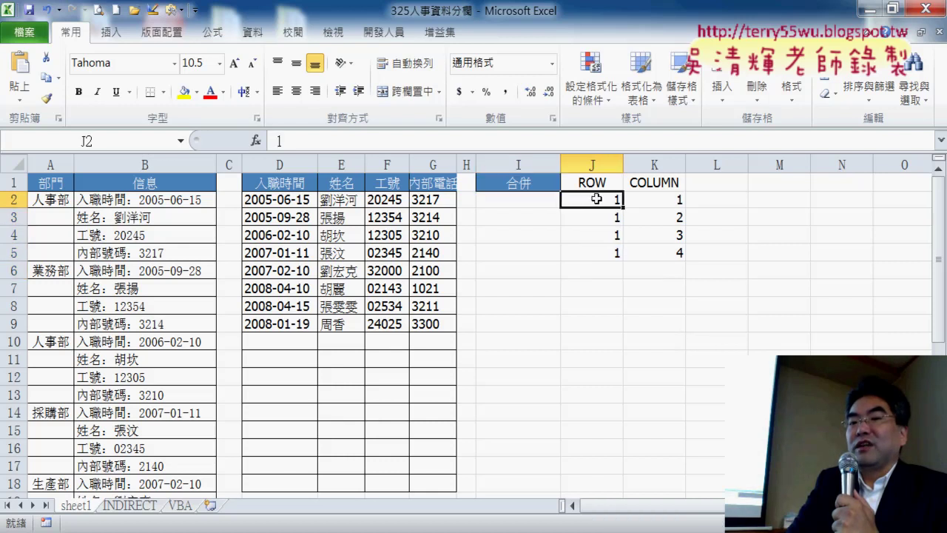
left_click(616, 273)
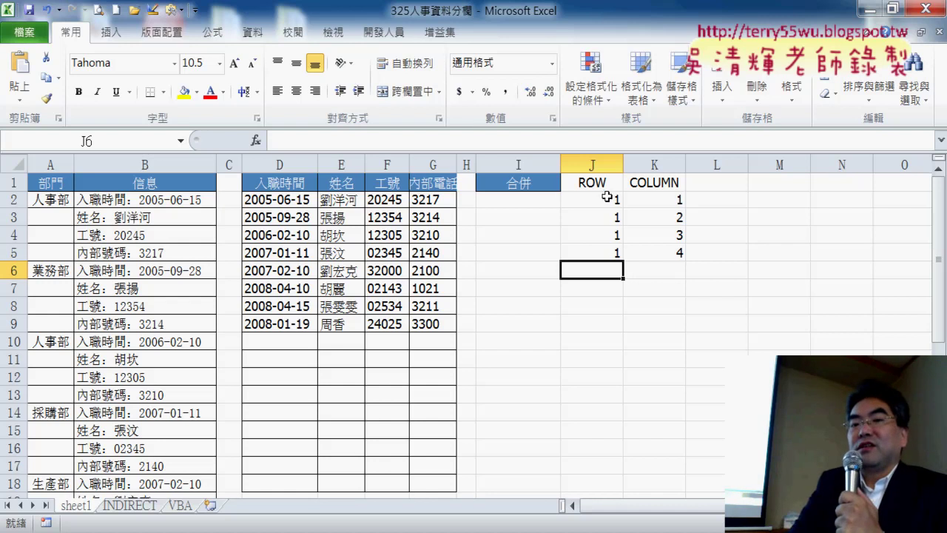
left_click_drag(607, 196, 605, 251)
left_click(611, 269)
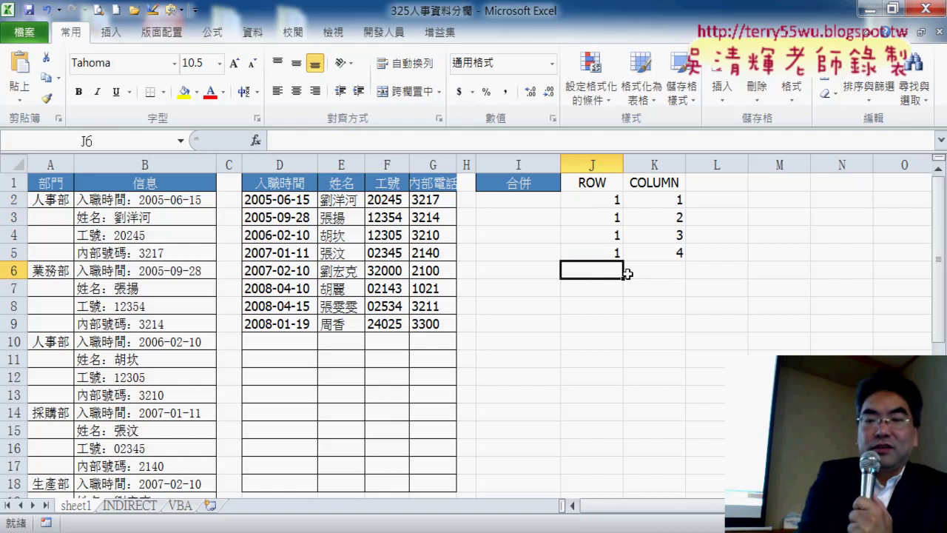
type("2")
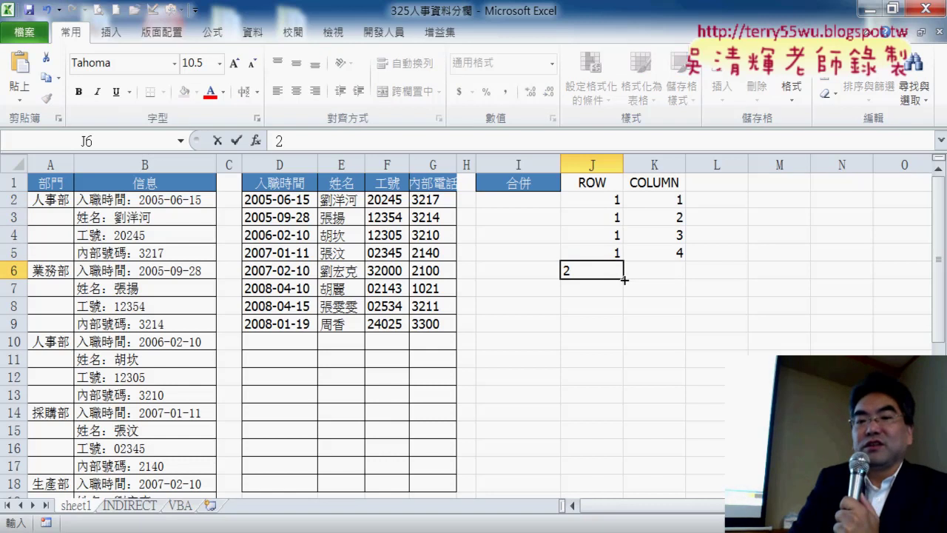
mouse_move(623, 280)
left_mouse_down()
mouse_move(627, 330)
mouse_move(613, 289)
mouse_move(620, 332)
left_mouse_up()
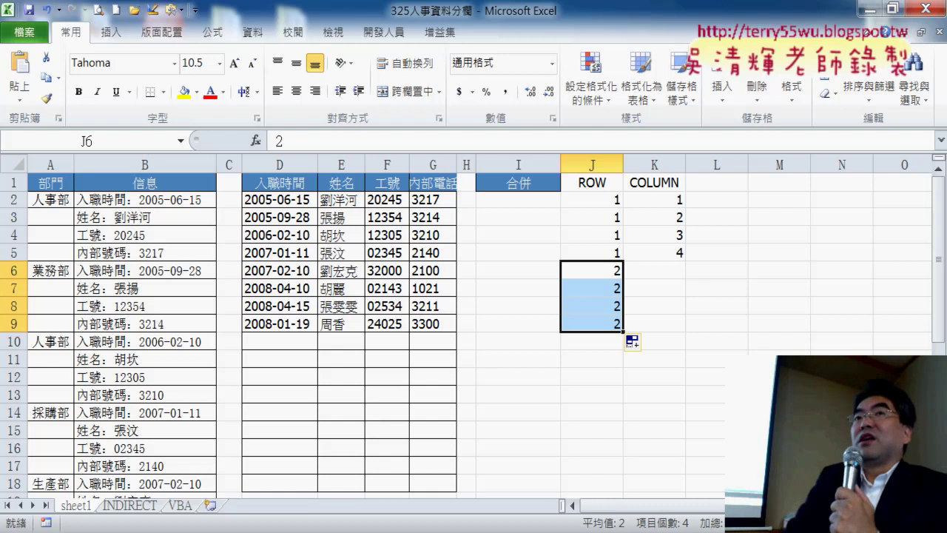
left_click_drag(607, 200, 620, 325)
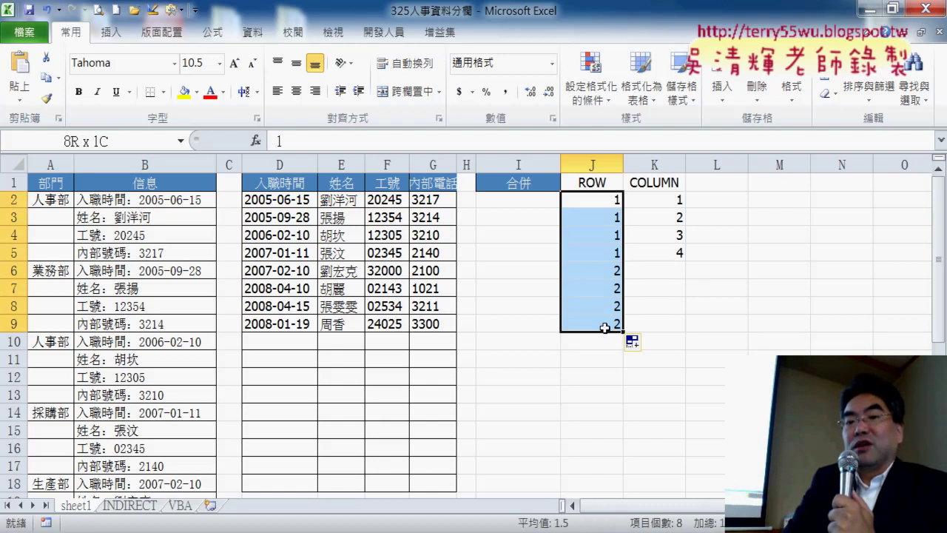
key("Delete")
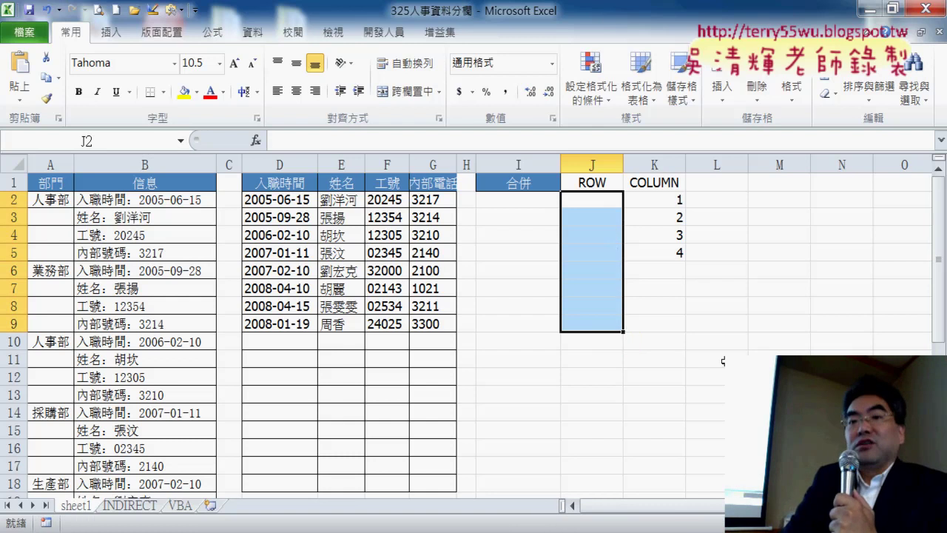
Insert =ROW() in J2 from the Lookup & Reference functions and fill it down to J17
left_click(607, 201)
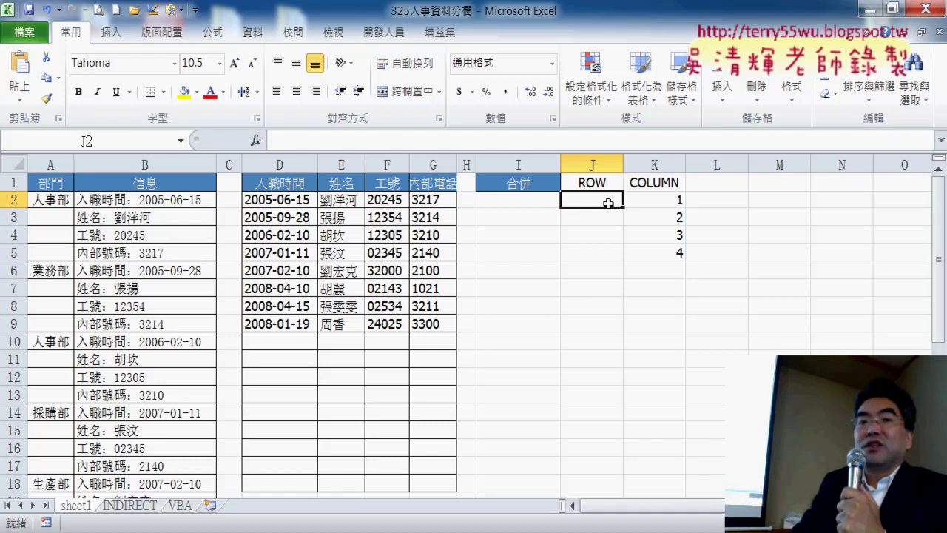
left_click(253, 141)
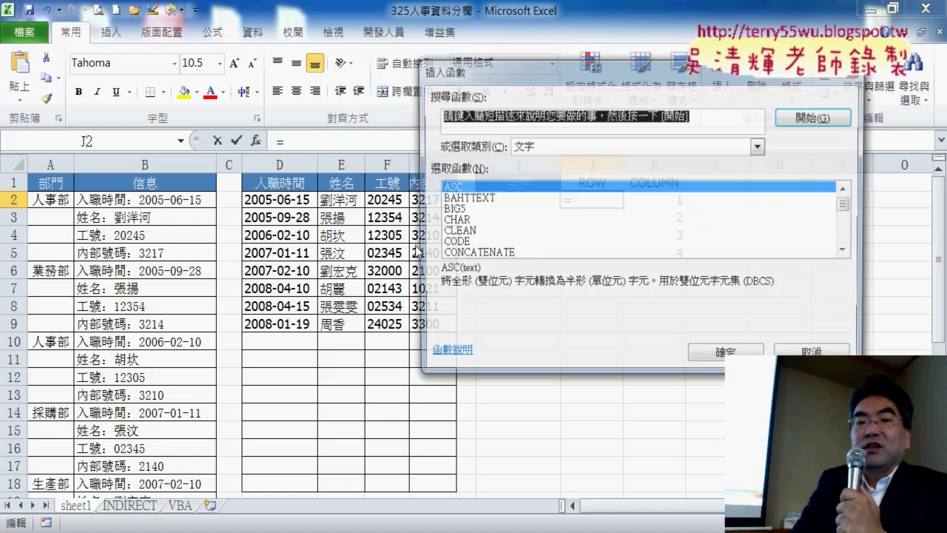
left_click(554, 146)
left_click(553, 162)
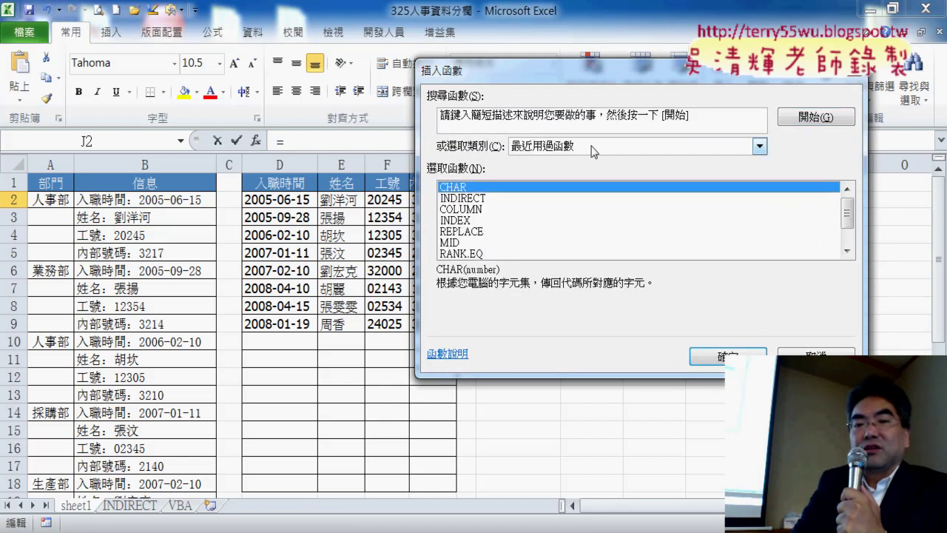
left_click(592, 151)
left_click(612, 233)
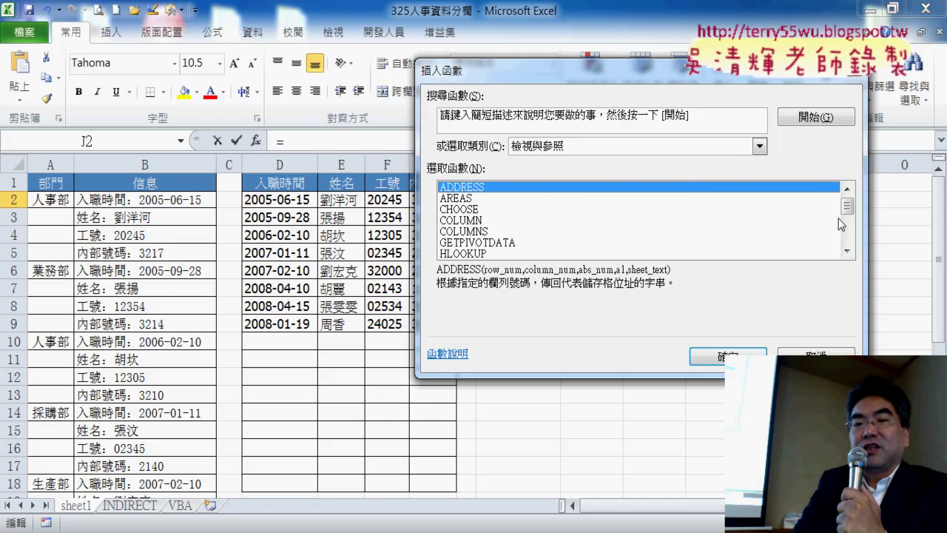
scroll(842, 221, "down", 1)
scroll(847, 225, "down", 1)
scroll(847, 226, "down", 1)
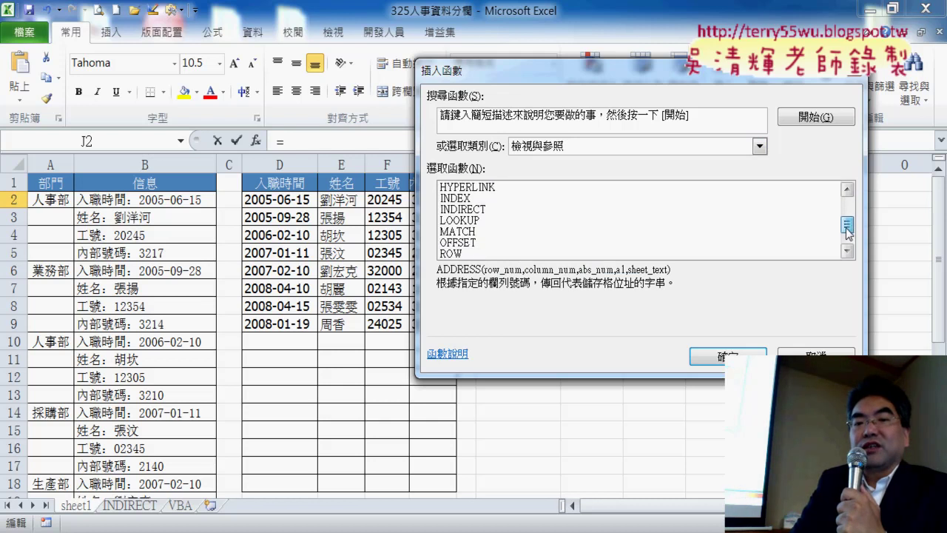
scroll(847, 225, "down", 1)
double_click(548, 243)
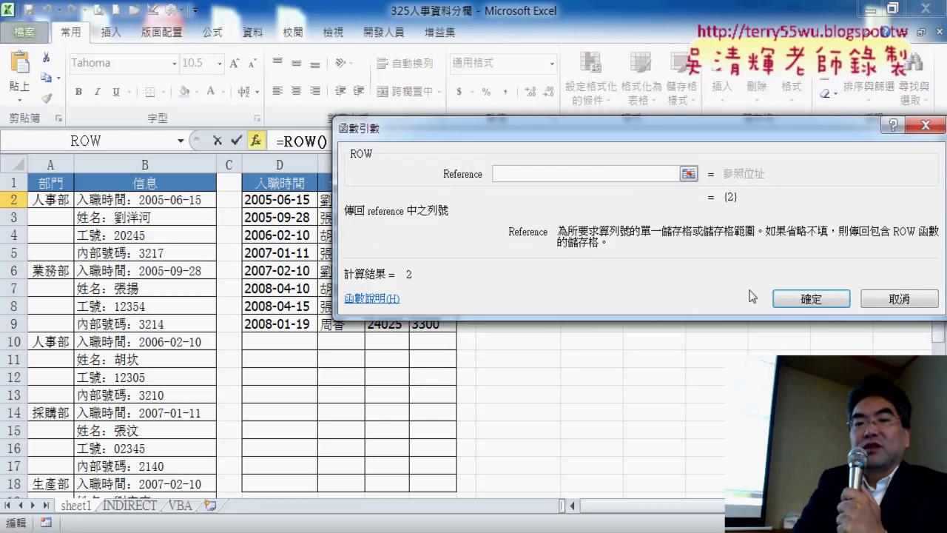
left_click(788, 296)
left_click_drag(624, 208, 623, 474)
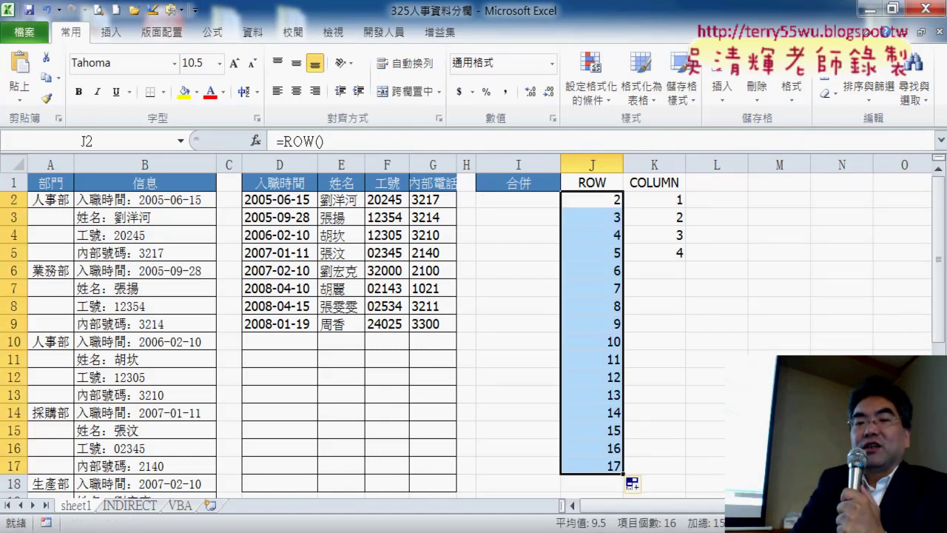
Change J2 to =ROW()-2 and fill it down through J17
left_click(607, 198)
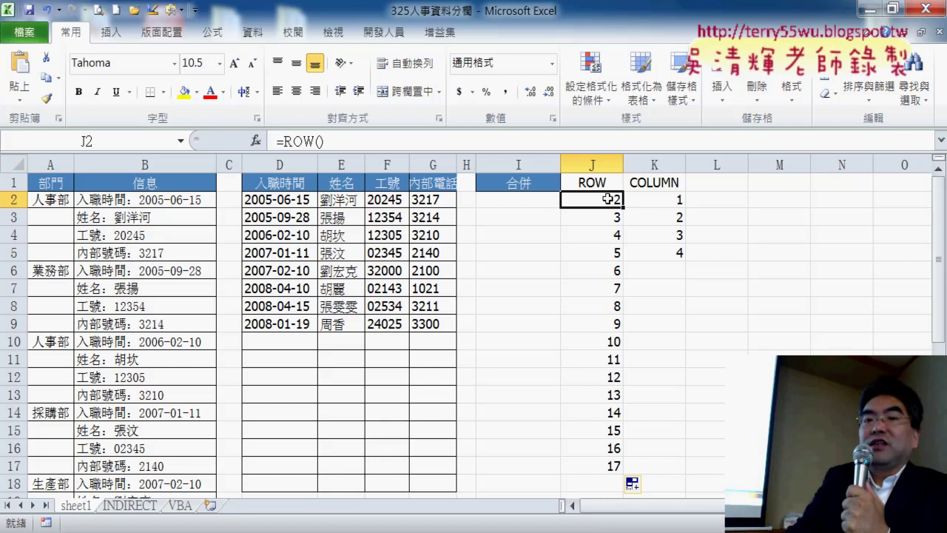
left_click(421, 148)
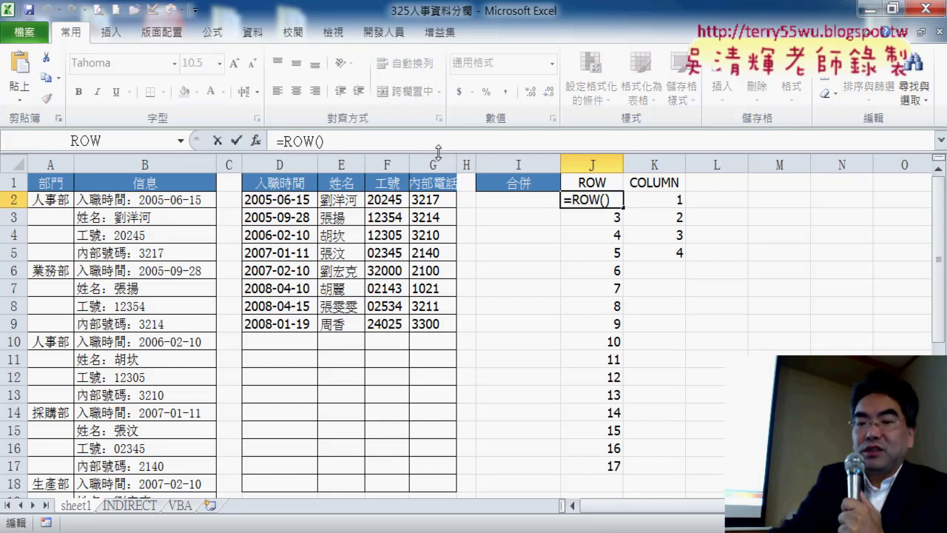
type("-2")
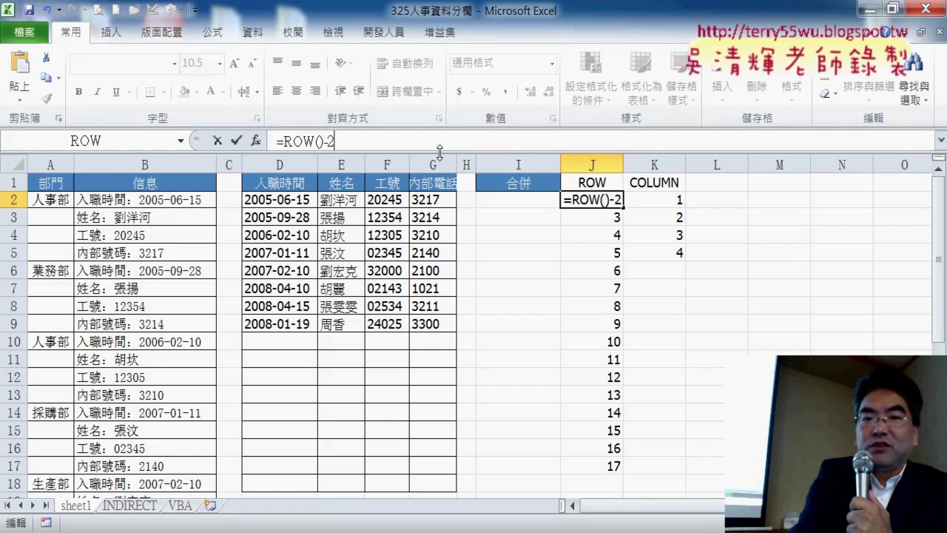
left_click(236, 139)
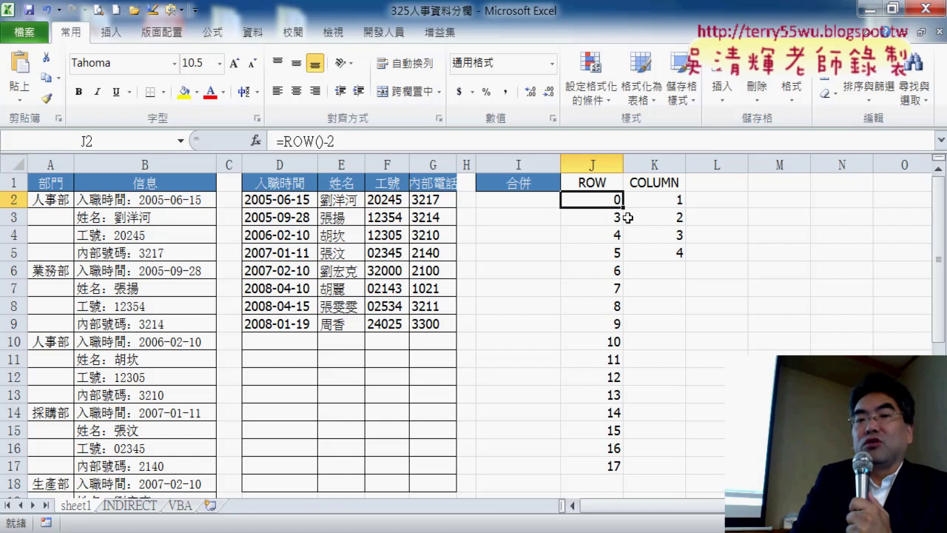
left_click_drag(624, 209, 624, 473)
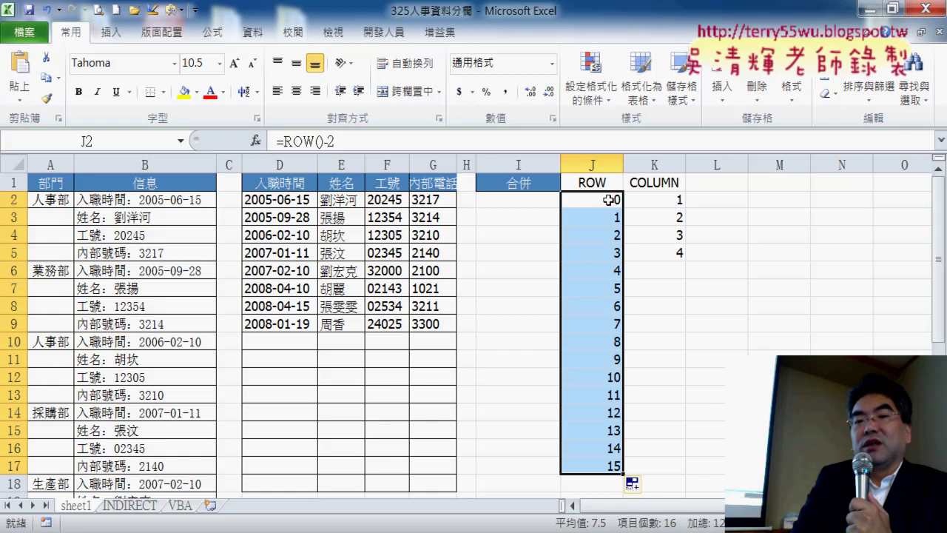
Change J2 to =(ROW()-2)/4, adding the missing parentheses, and fill it down to J17
left_click(376, 136)
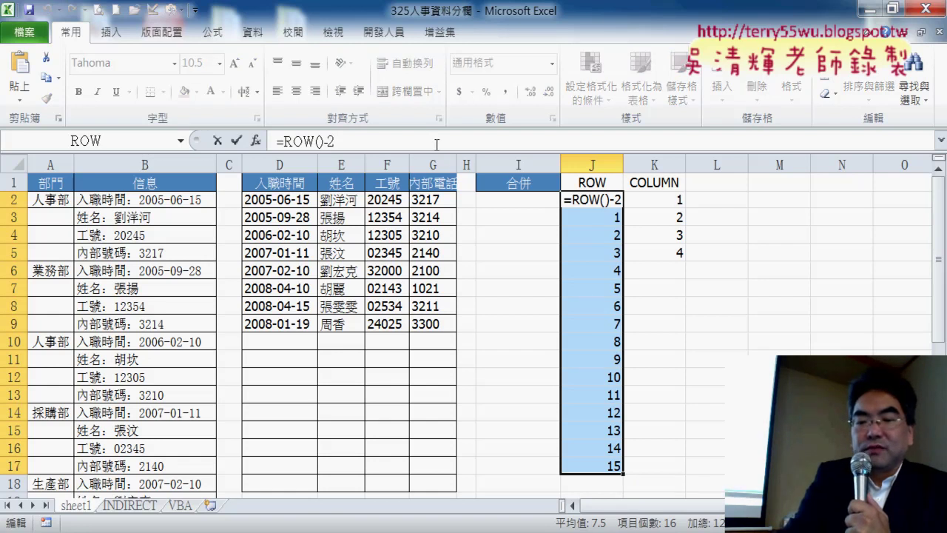
type("/")
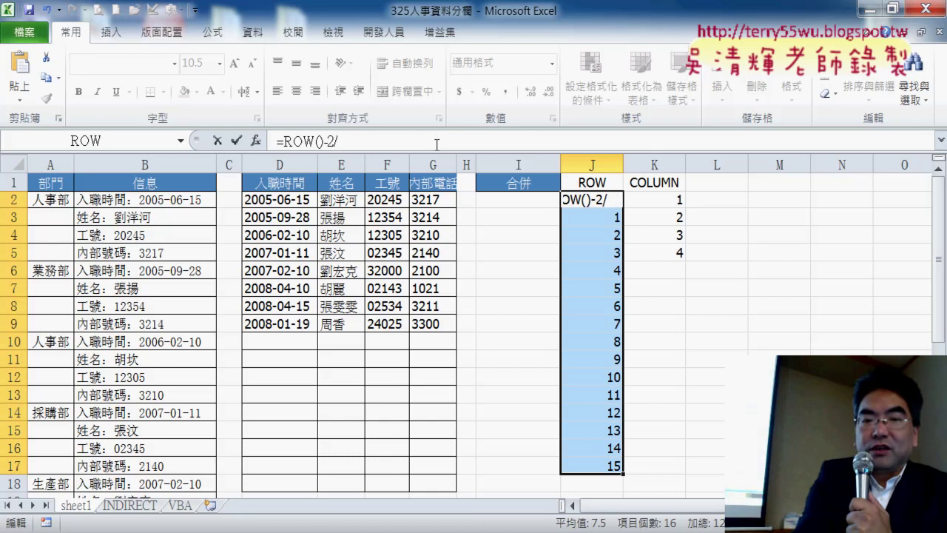
type("4")
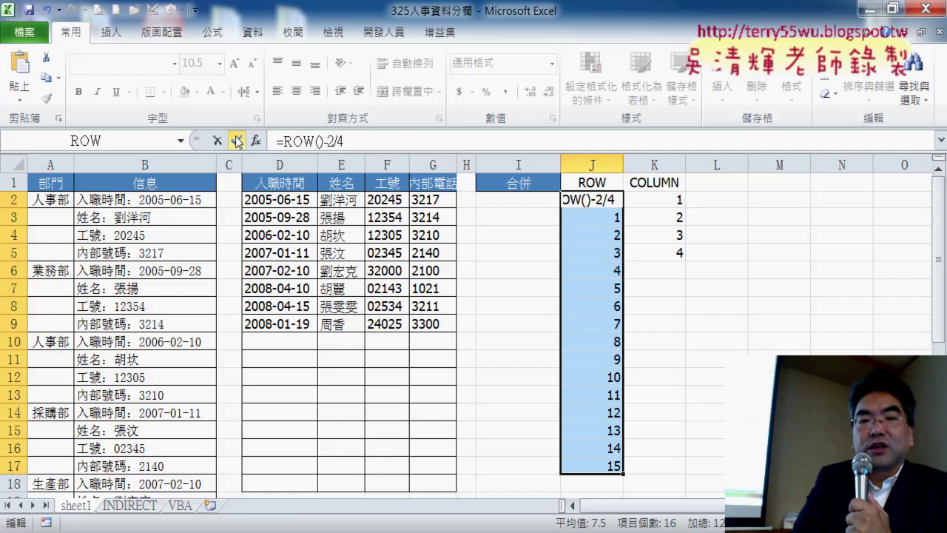
key("Return")
left_click(616, 204)
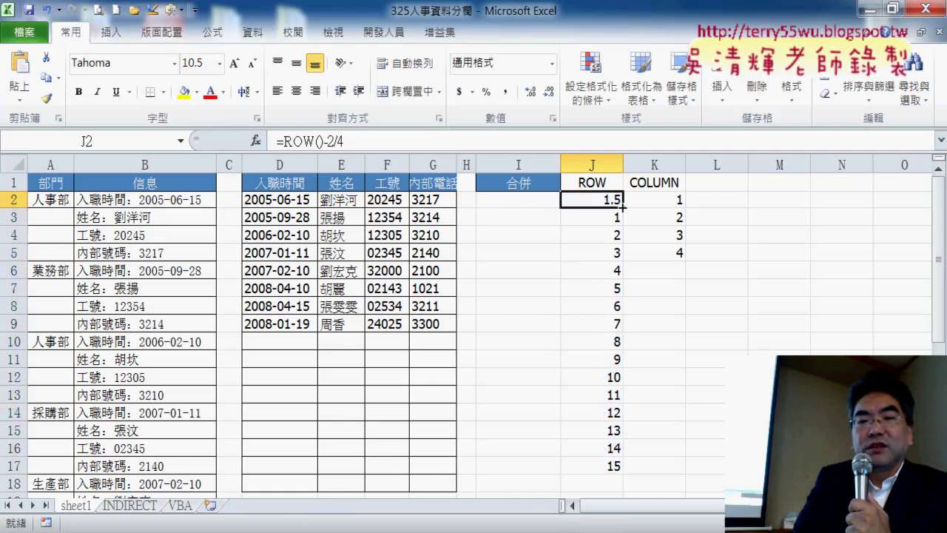
left_click(286, 140)
type("(")
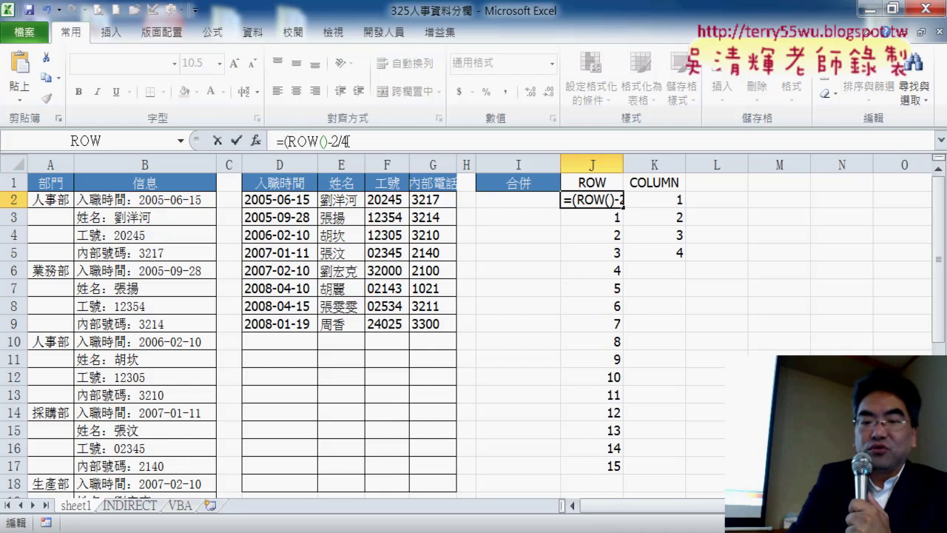
type(")")
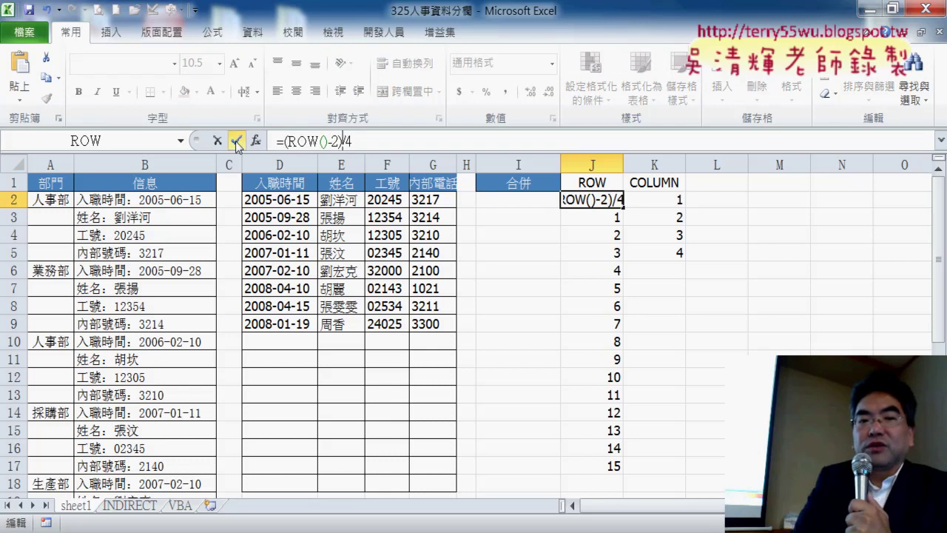
left_click(236, 140)
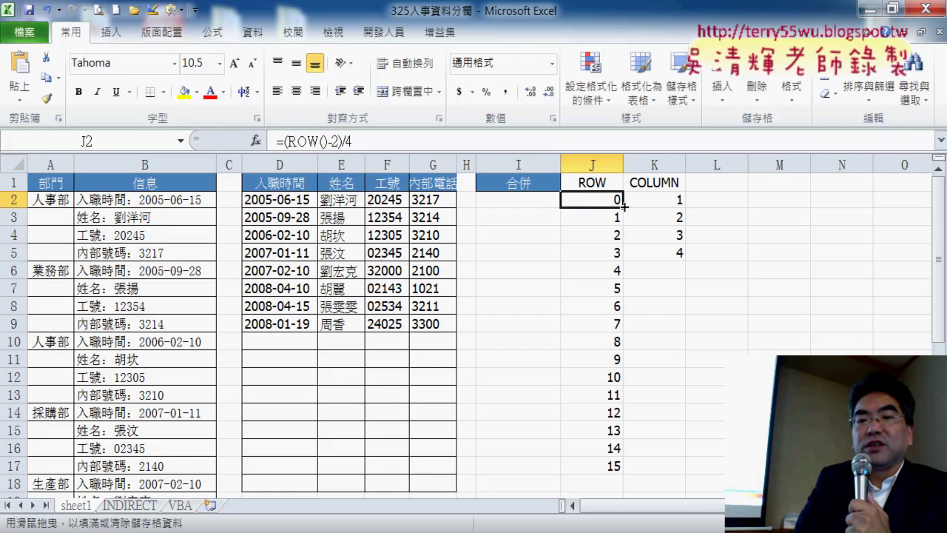
left_click_drag(624, 208, 624, 469)
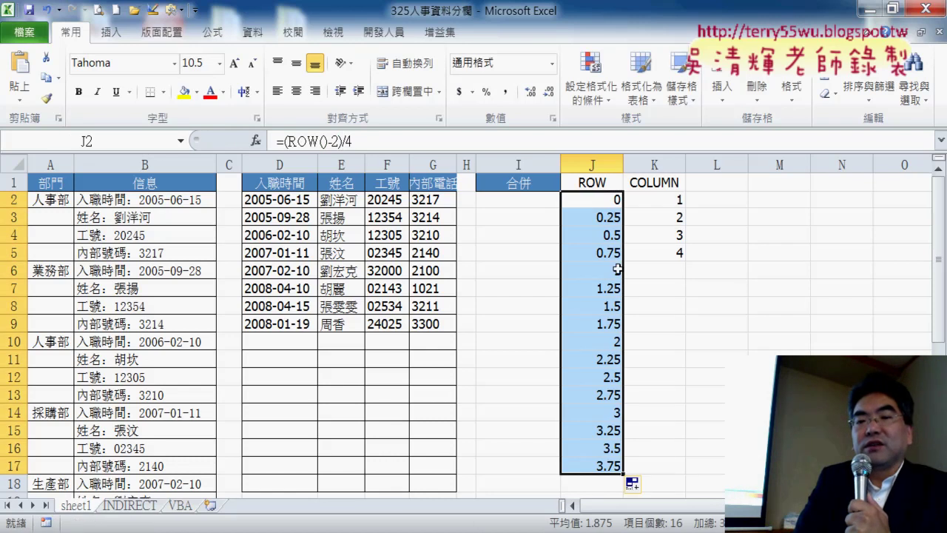
left_click_drag(613, 200, 626, 252)
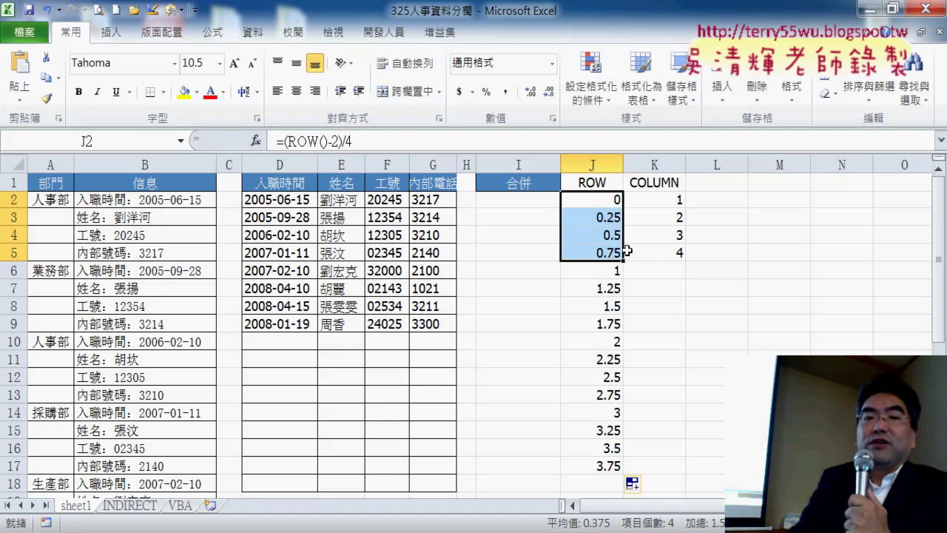
Wrap J2's formula in INT as =INT((ROW()-2)/4), fill it to J17, and start adding +1
left_click(291, 141)
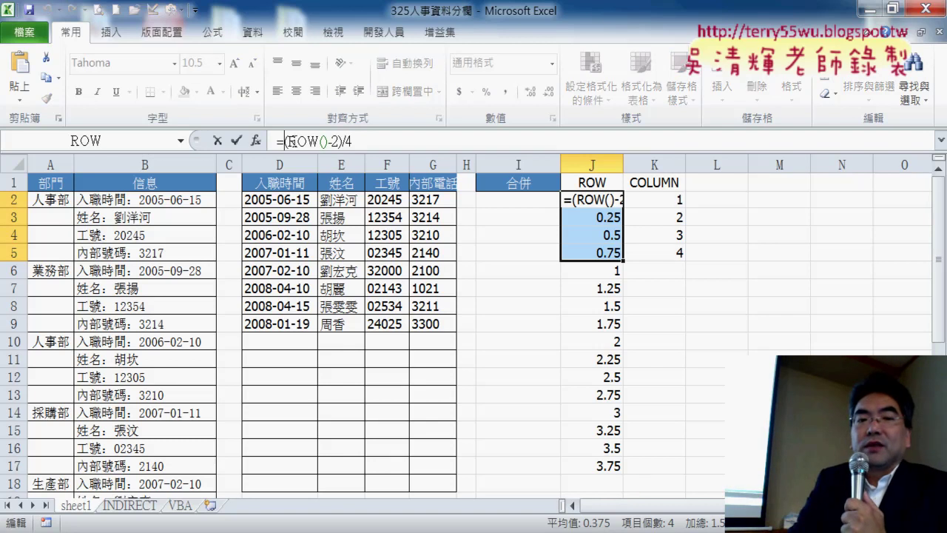
type("int")
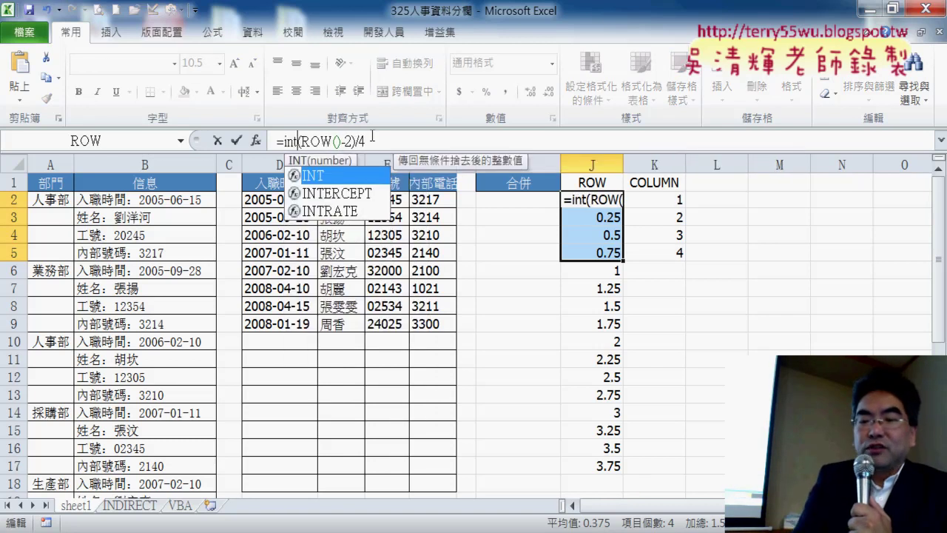
type("((ROW(")
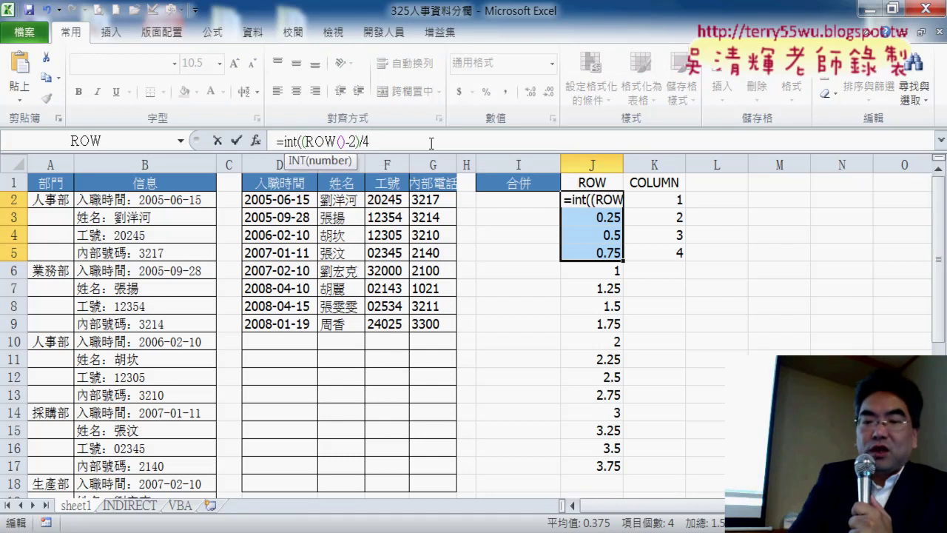
type(")")
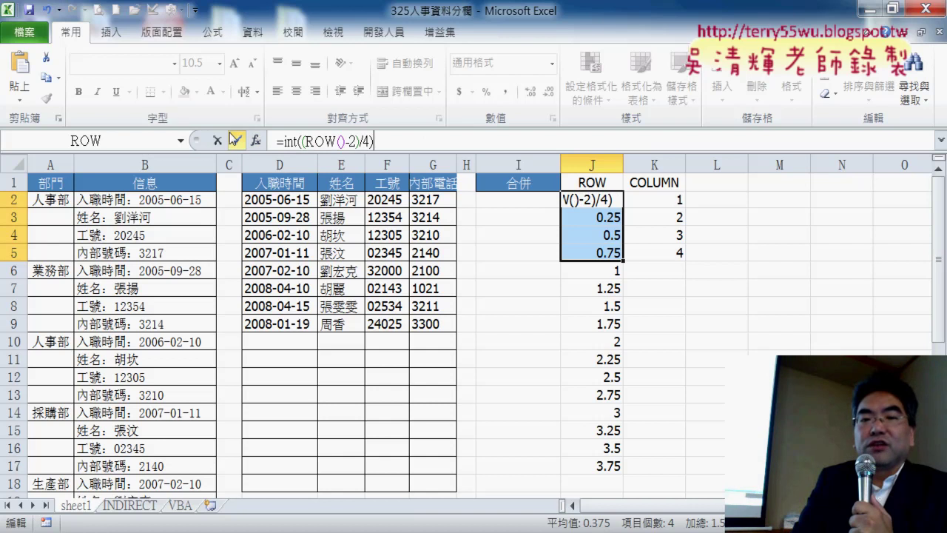
left_click(234, 139)
left_click(604, 204)
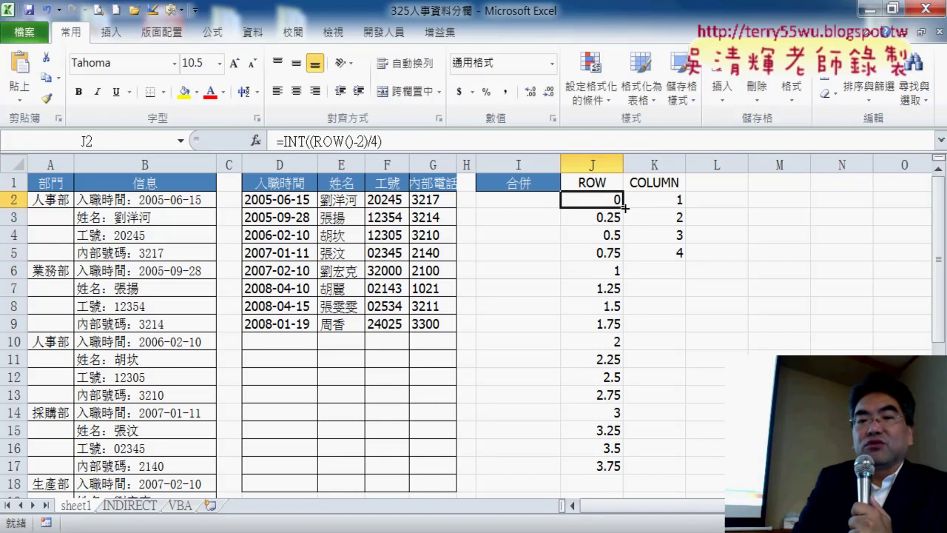
left_click_drag(624, 208, 624, 466)
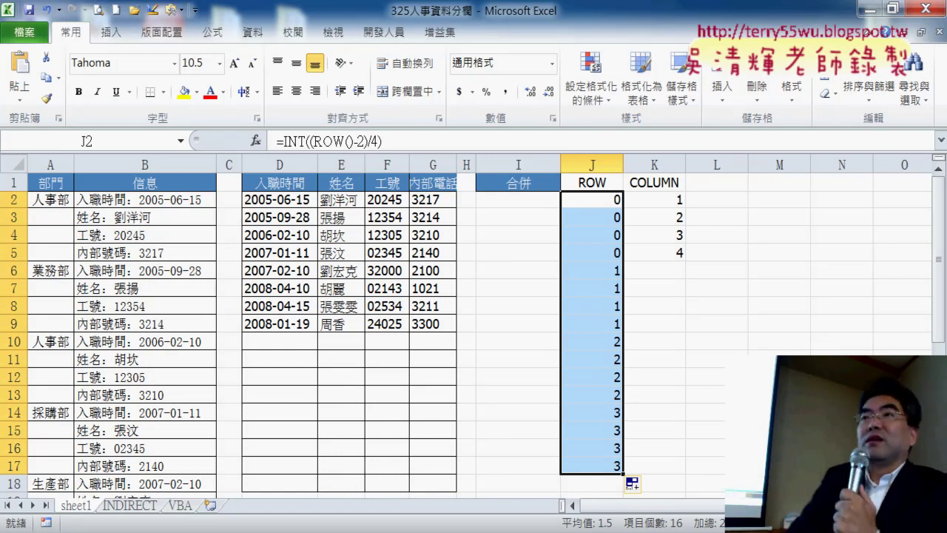
left_click(429, 141)
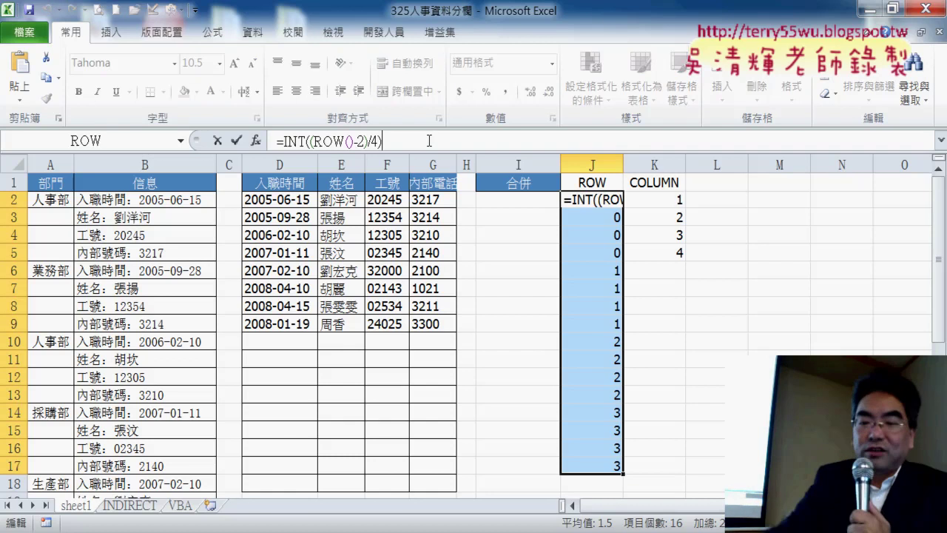
type("+1")
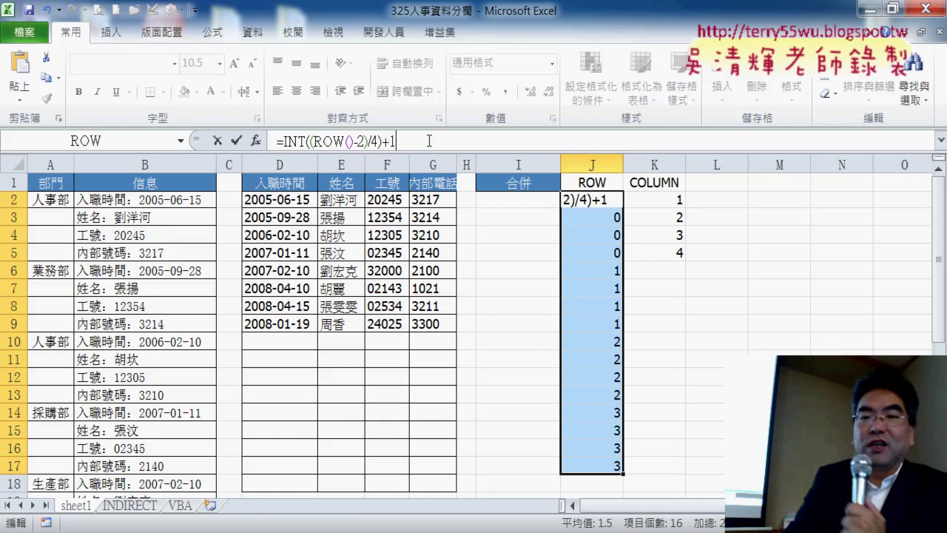
Commit =INT((ROW()-2)/4)+1 in J2 and fill it down column J past row 18
key("Return")
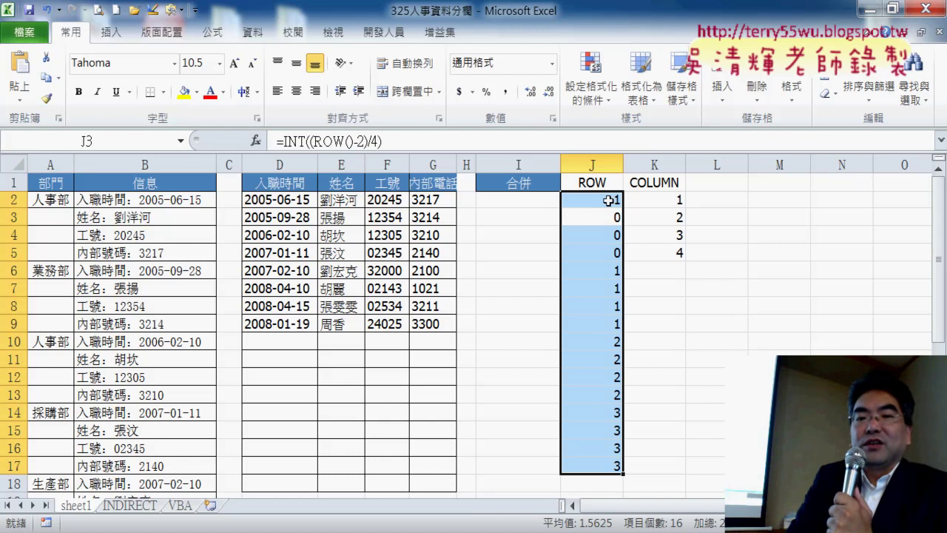
left_click(619, 202)
mouse_move(624, 211)
left_mouse_down()
mouse_move(628, 528)
mouse_move(626, 472)
left_mouse_up()
scroll(655, 438, "up", 5)
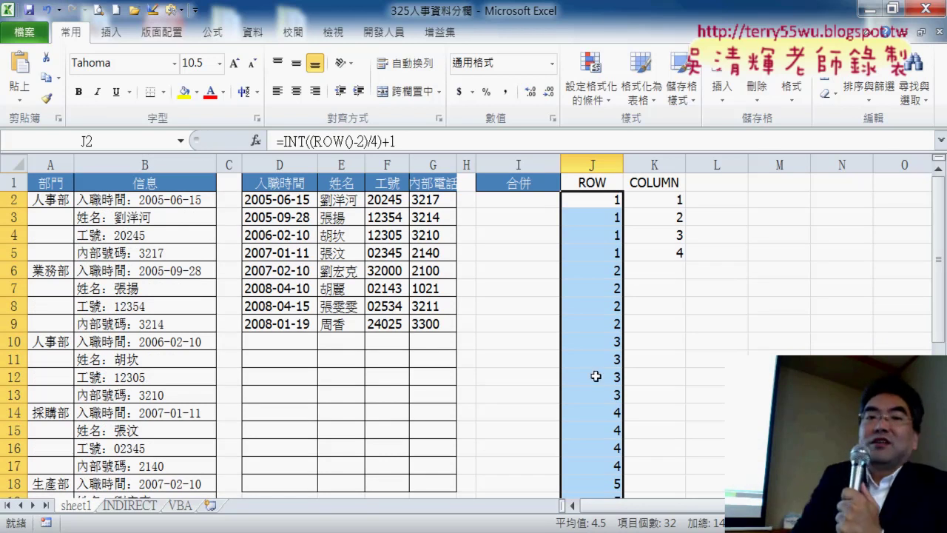
left_click_drag(313, 141, 364, 139)
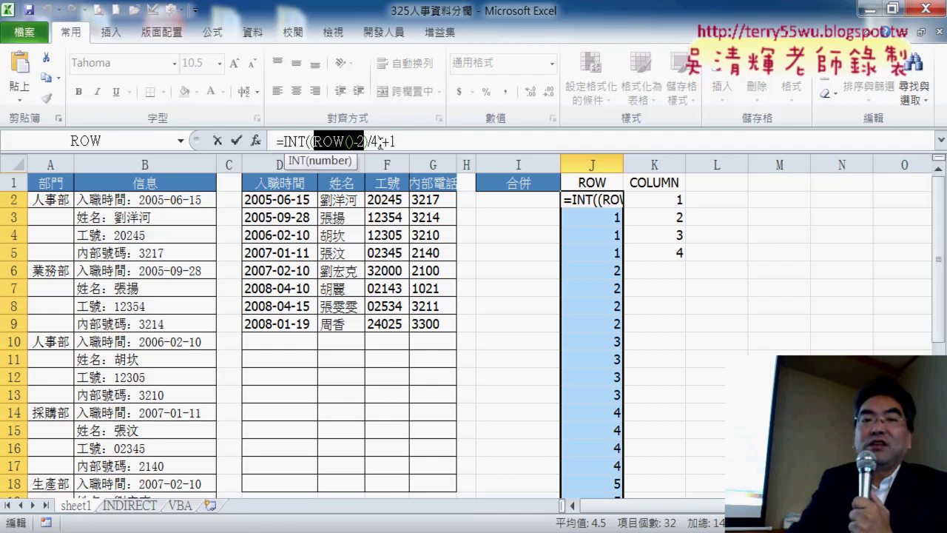
key("Return")
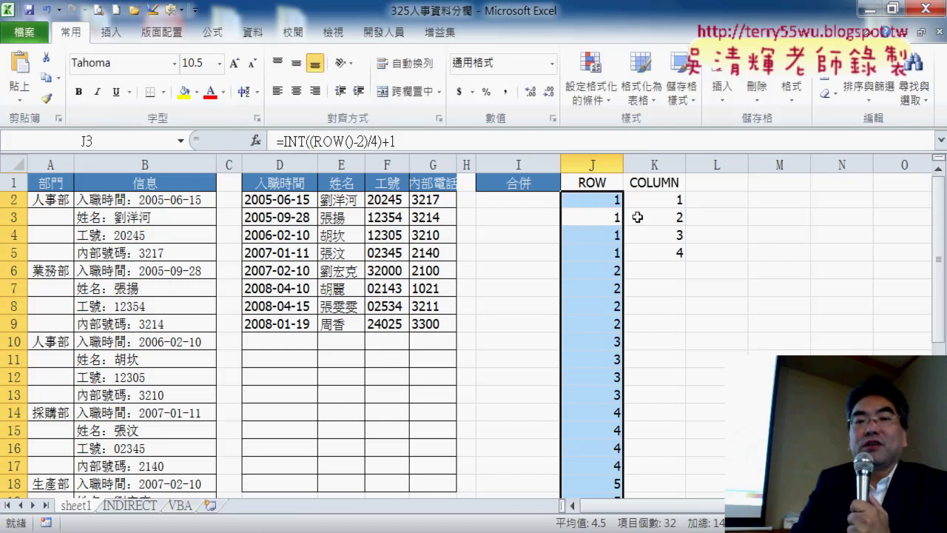
left_click(677, 202)
Insert =ROW() into K2 from the recently used functions
left_click_drag(677, 202, 668, 254)
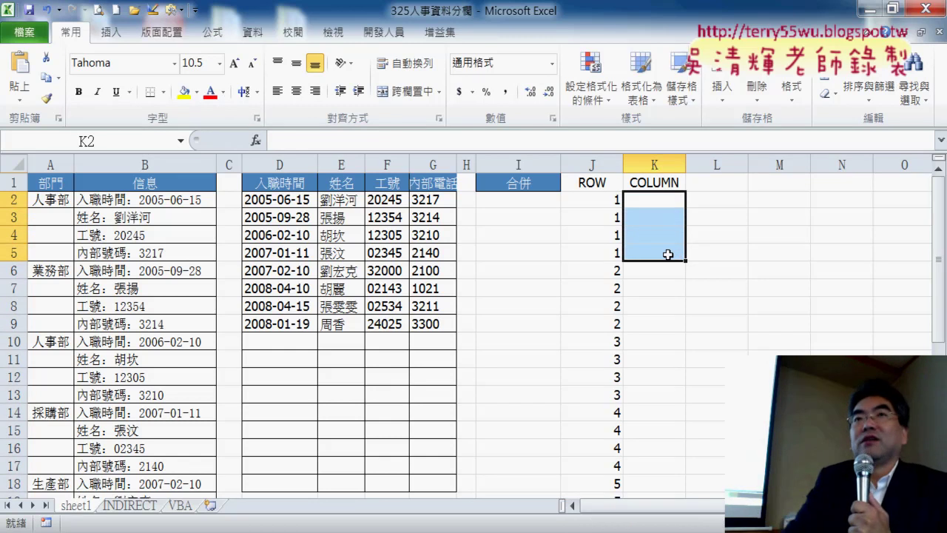
left_click(668, 203)
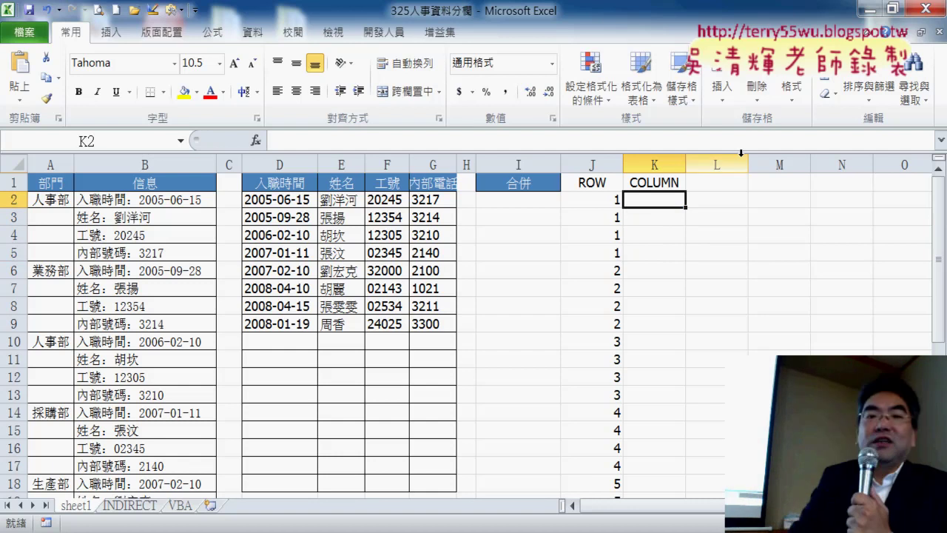
left_click(255, 140)
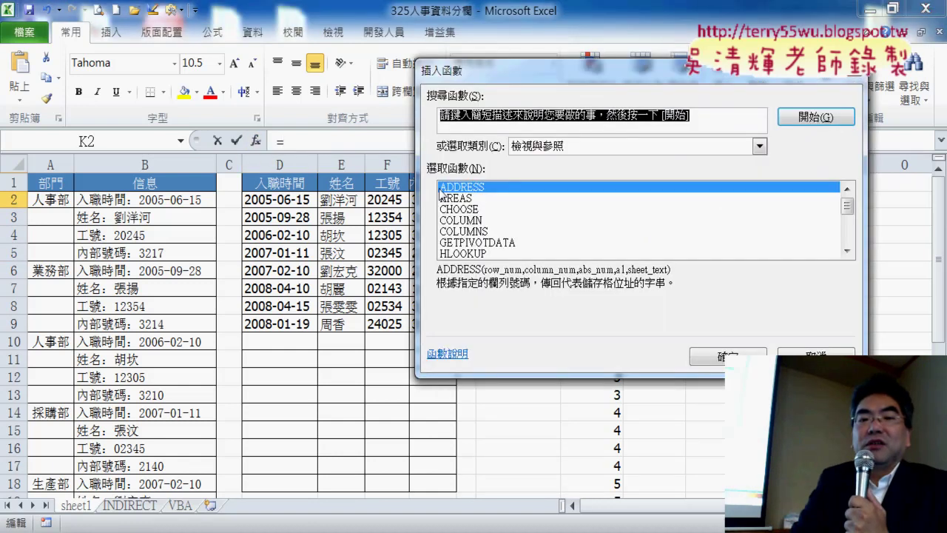
left_click(561, 148)
left_click(555, 162)
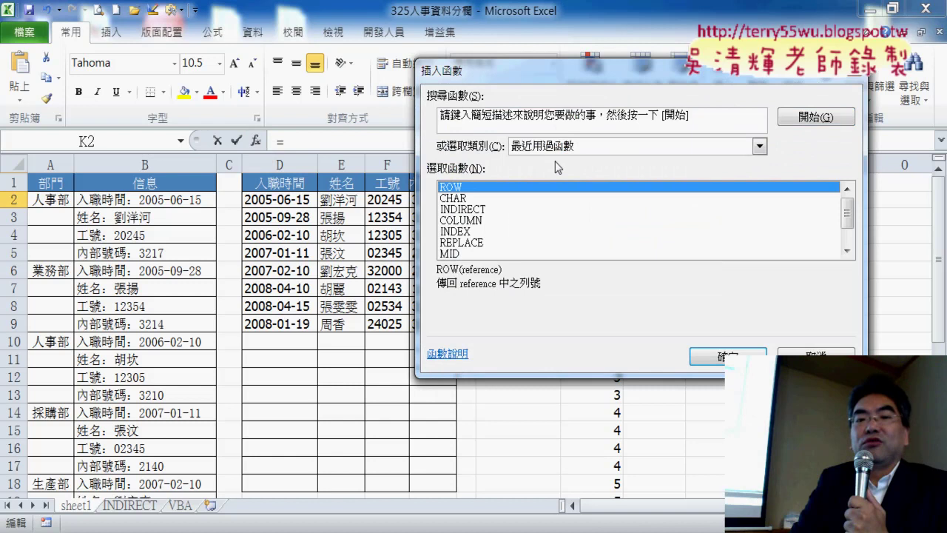
double_click(500, 188)
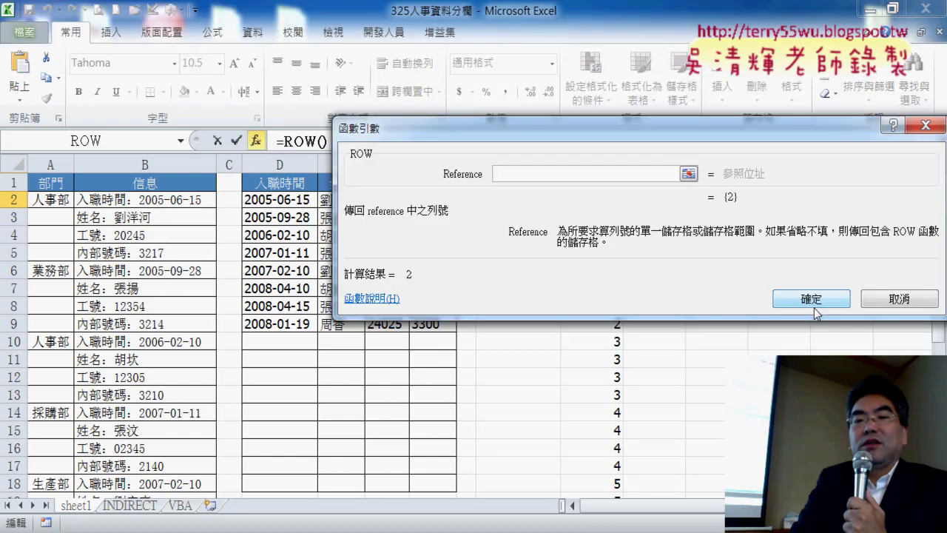
left_click(814, 308)
Append -2 to K2's formula, then cut the ROW()-2 text out, leaving only '='
left_click(436, 147)
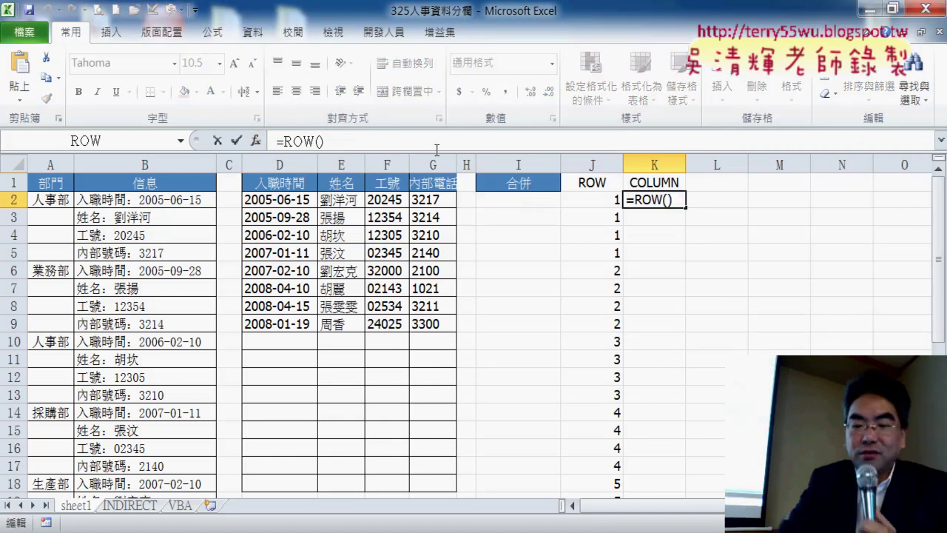
type("-")
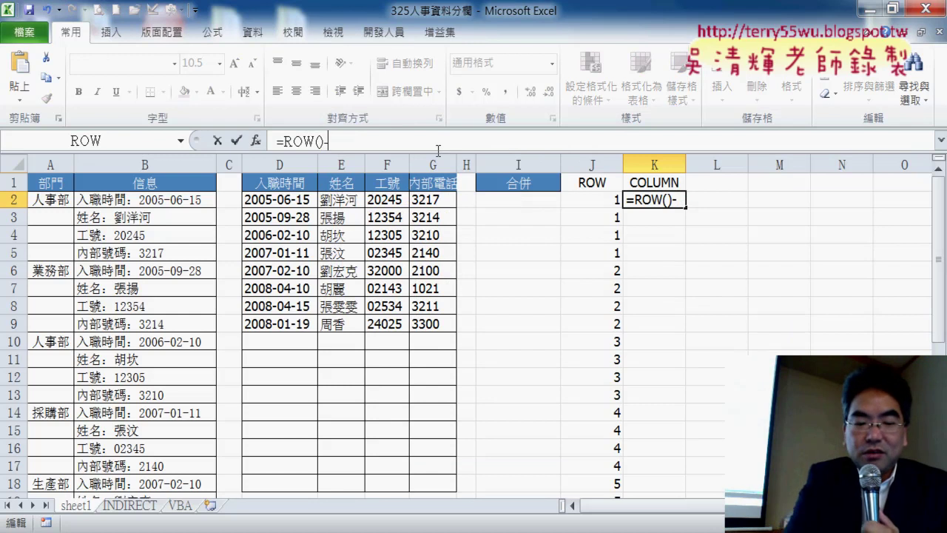
type("2")
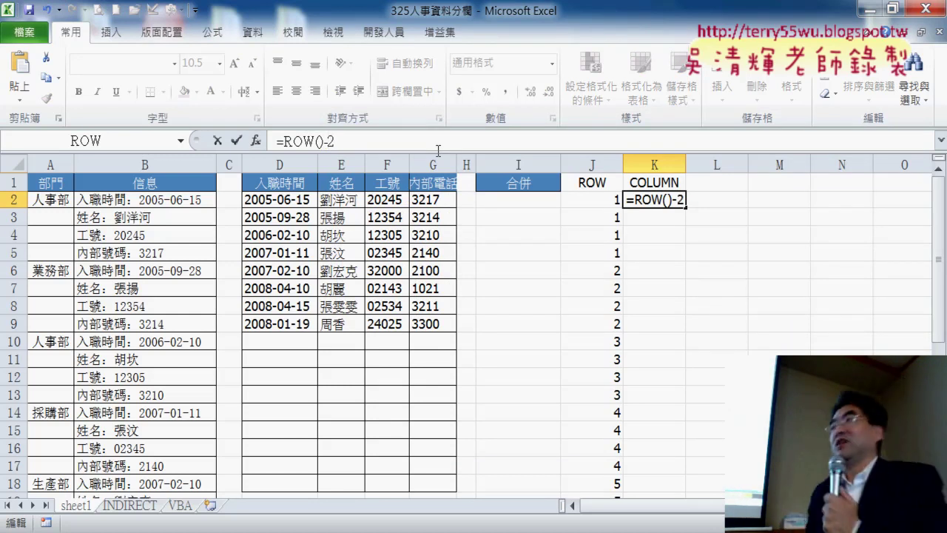
left_click_drag(285, 142, 333, 142)
right_click(329, 146)
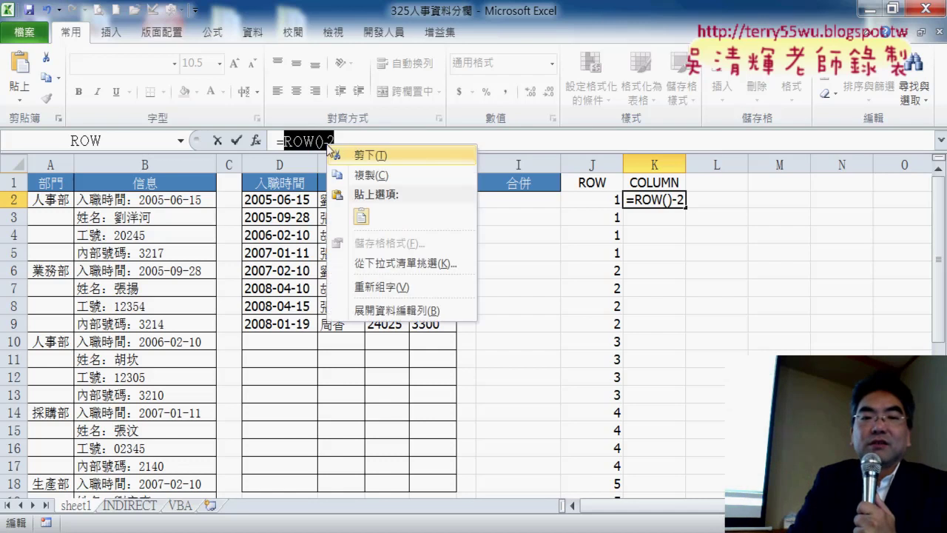
left_click(369, 156)
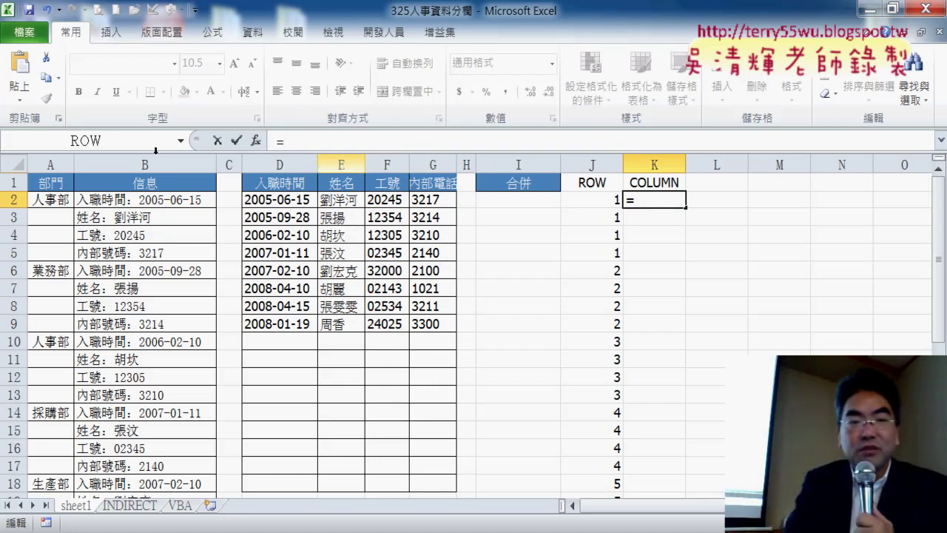
Start a MOD formula in K2 from the Math & Trig function category
left_click(257, 140)
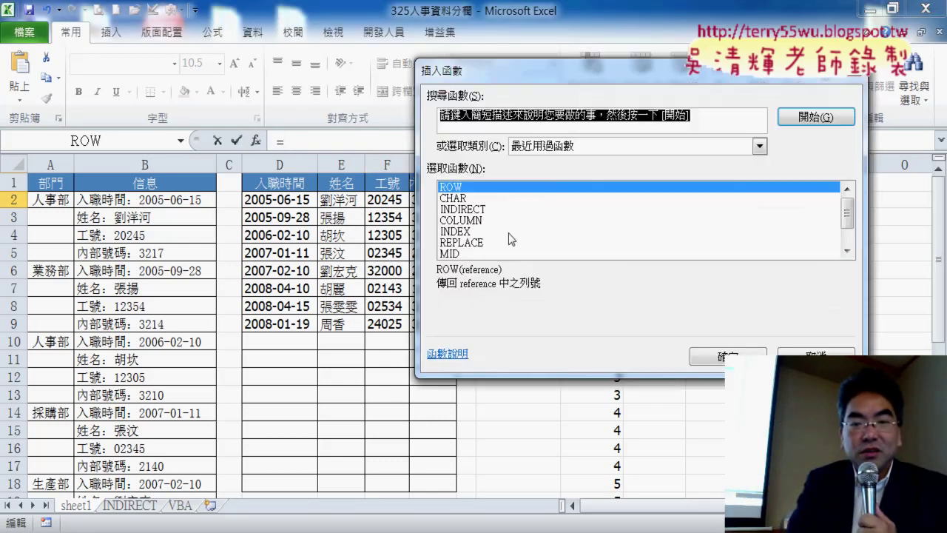
left_click(598, 148)
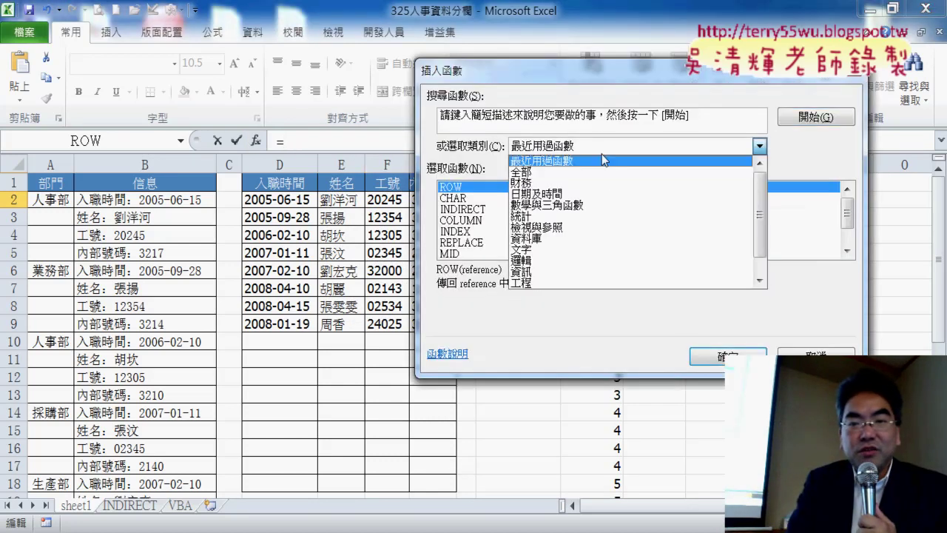
left_click(603, 208)
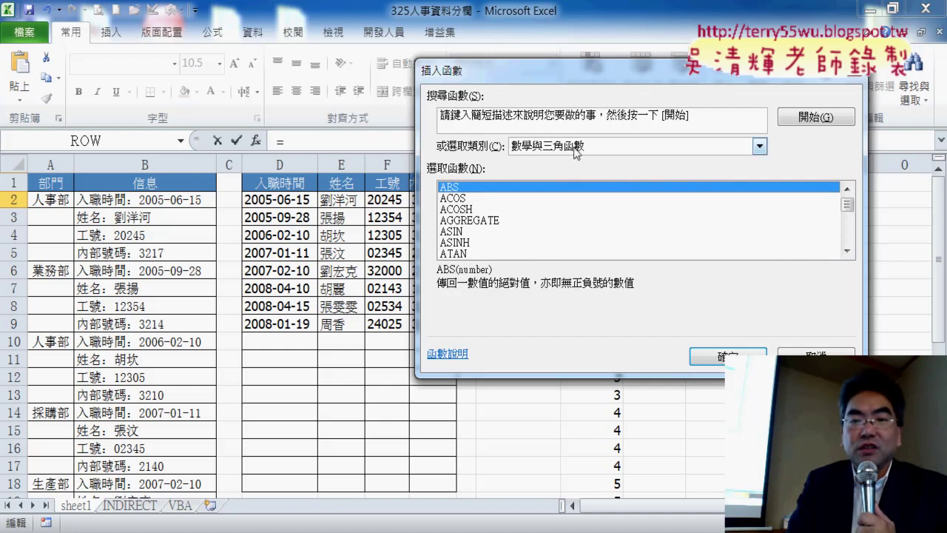
left_click_drag(847, 205, 850, 228)
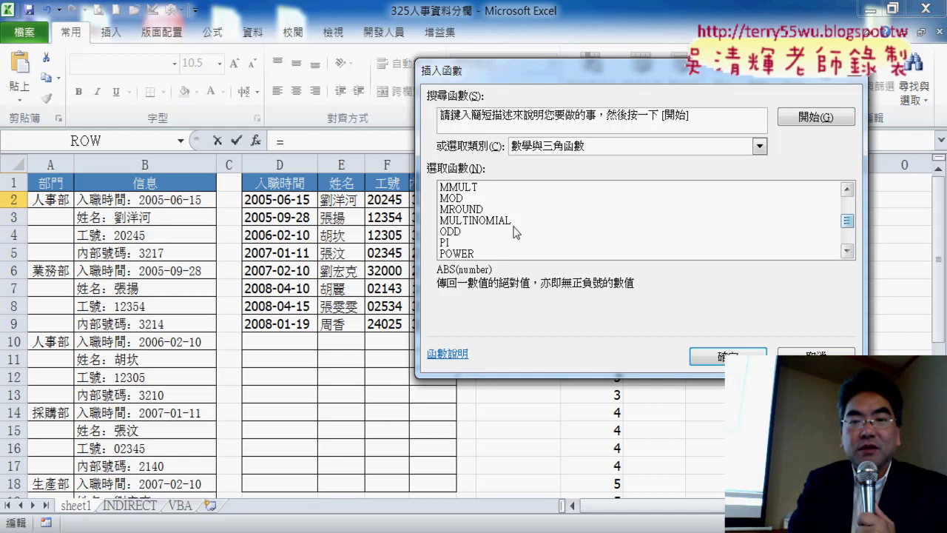
left_click(492, 198)
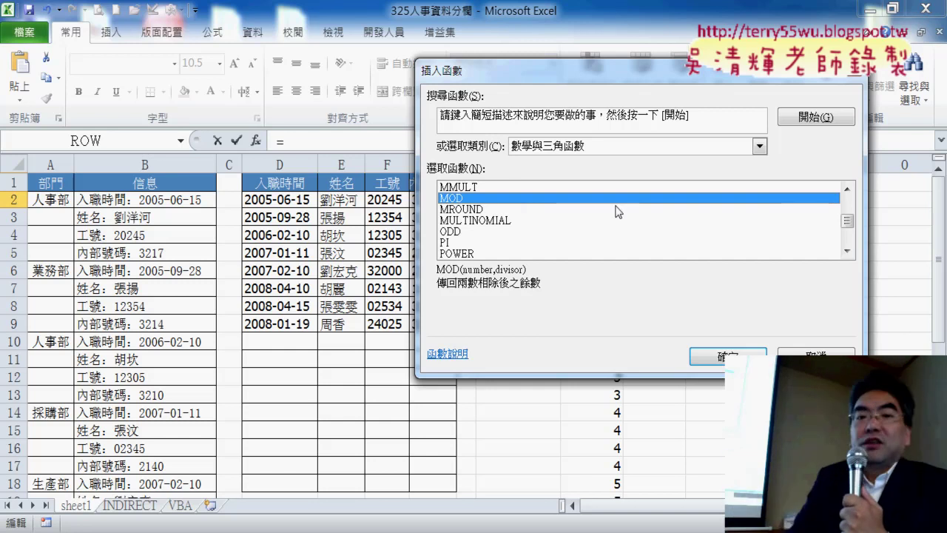
left_click(720, 362)
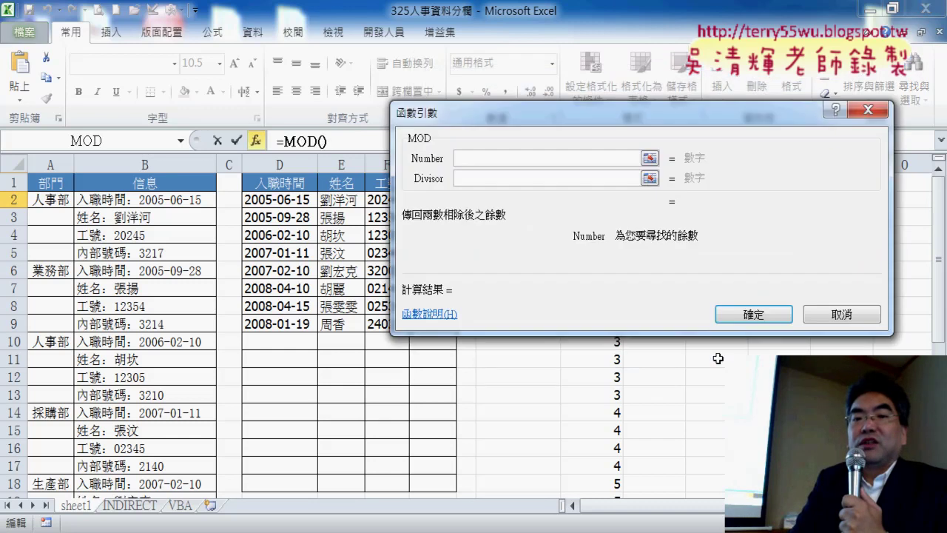
Paste ROW()-2 as Number and enter 4 as Divisor, giving =MOD(ROW()-2,4) in K2
right_click(503, 159)
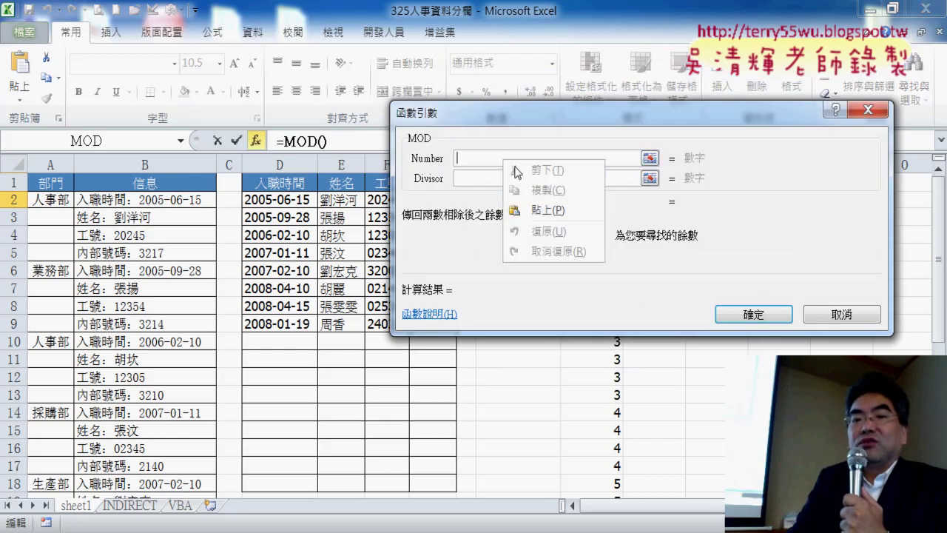
left_click(541, 213)
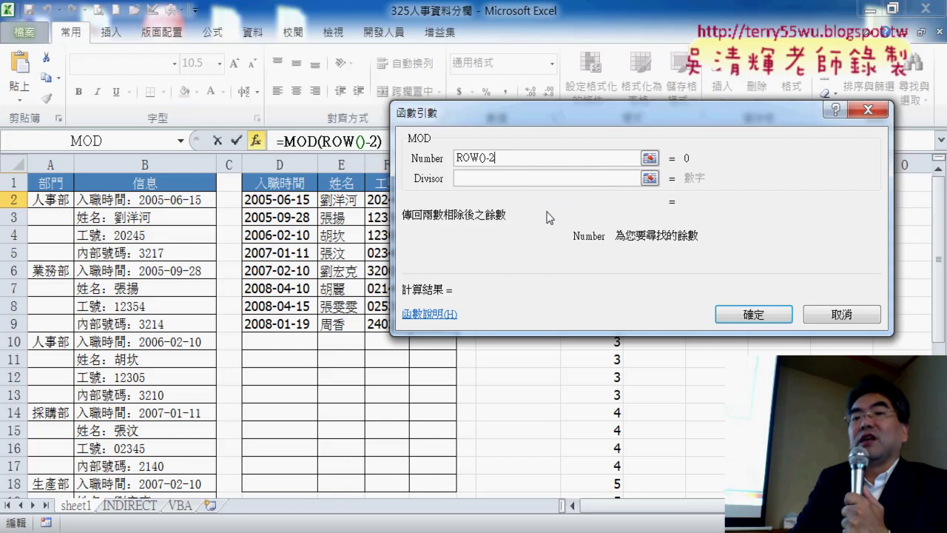
left_click(477, 177)
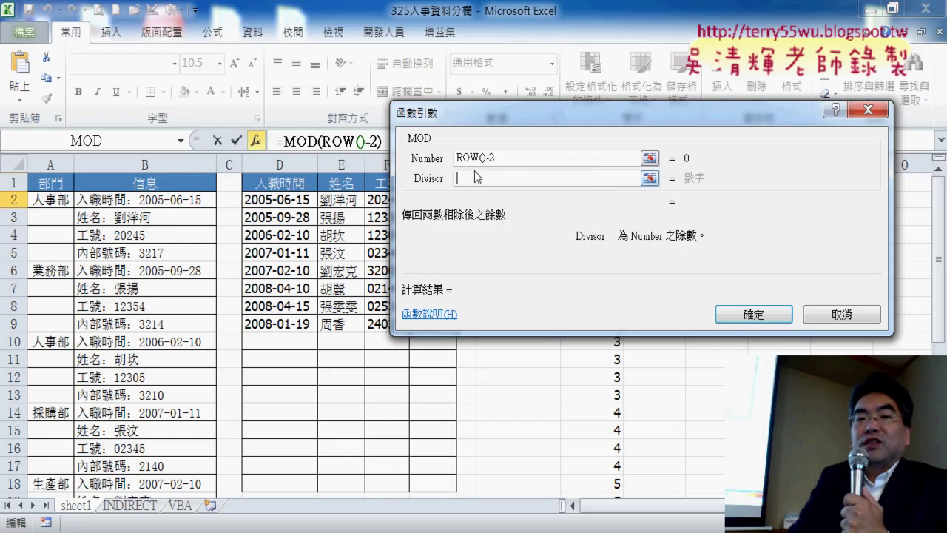
type("4")
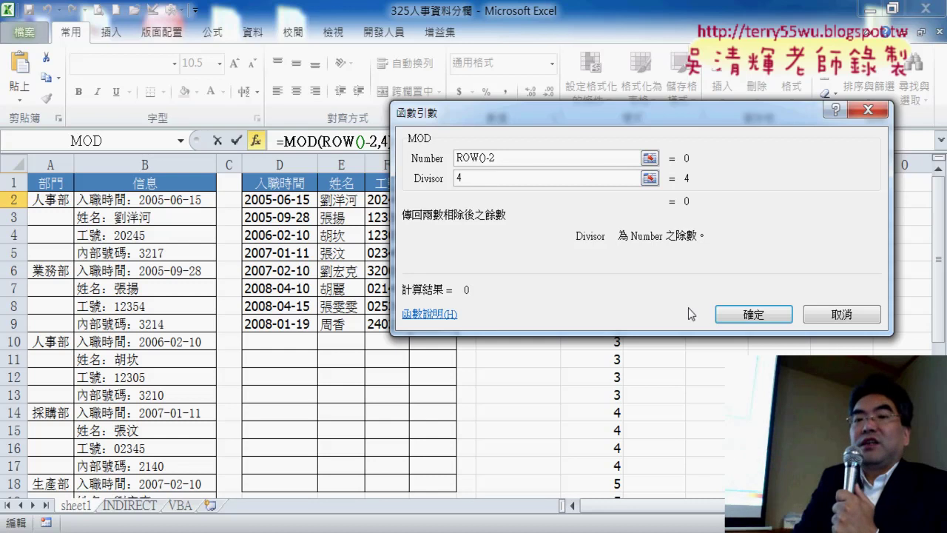
left_click(748, 314)
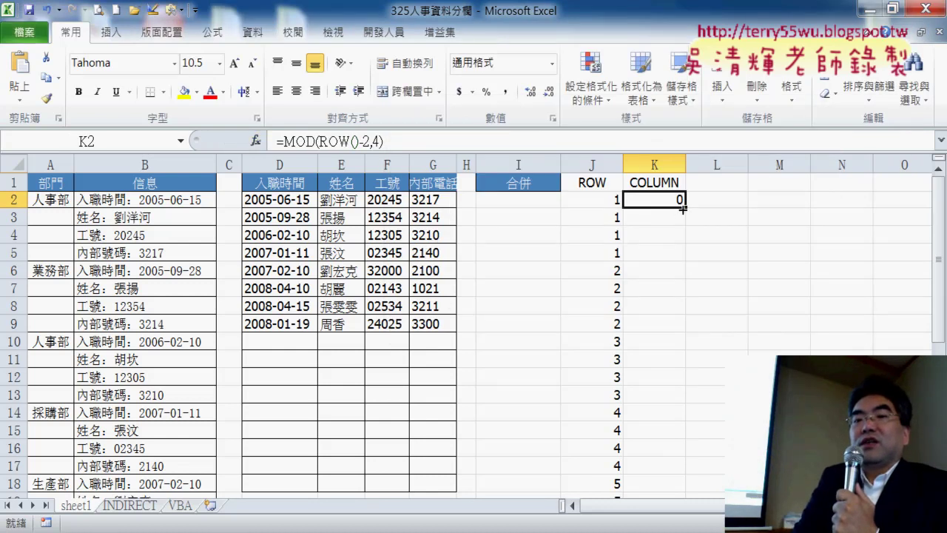
Fill =MOD(ROW()-2,4) from K2 down to K33, undoing an initial trial copy
left_click_drag(686, 208, 685, 223)
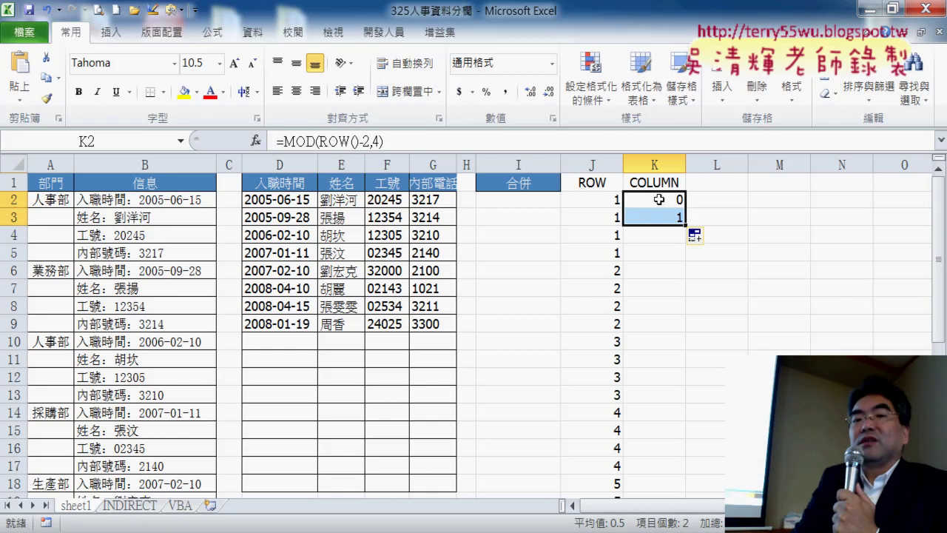
left_click(664, 216)
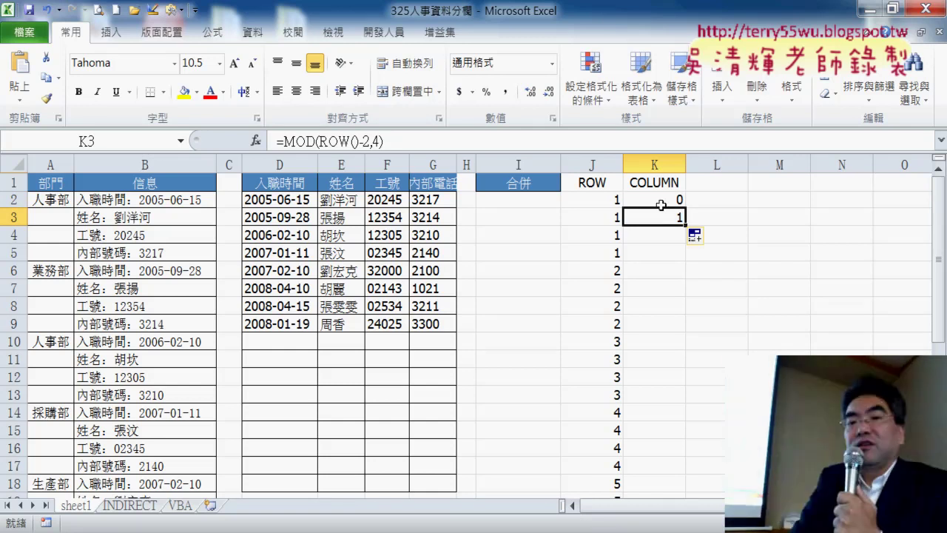
key("ctrl+z")
left_click_drag(684, 212, 685, 474)
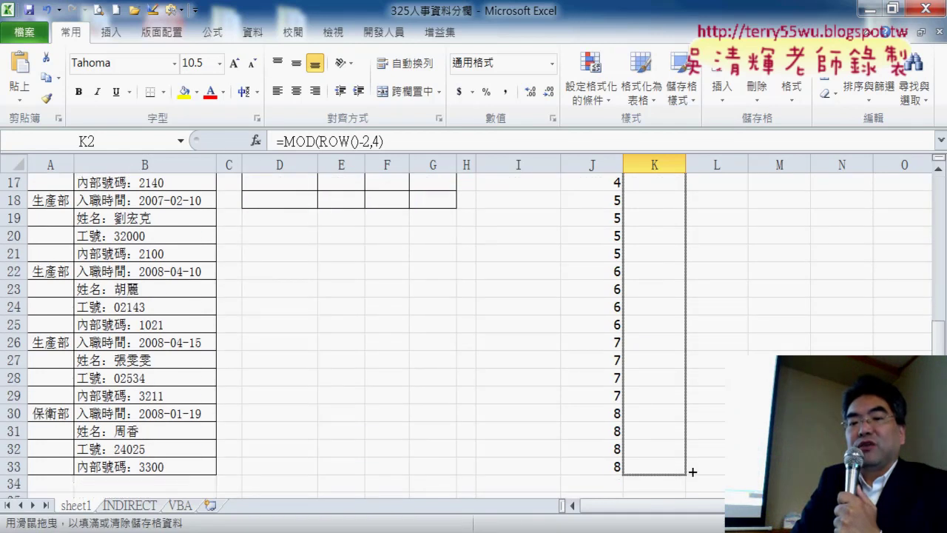
left_click_drag(686, 474, 690, 474)
scroll(718, 438, "up", 5)
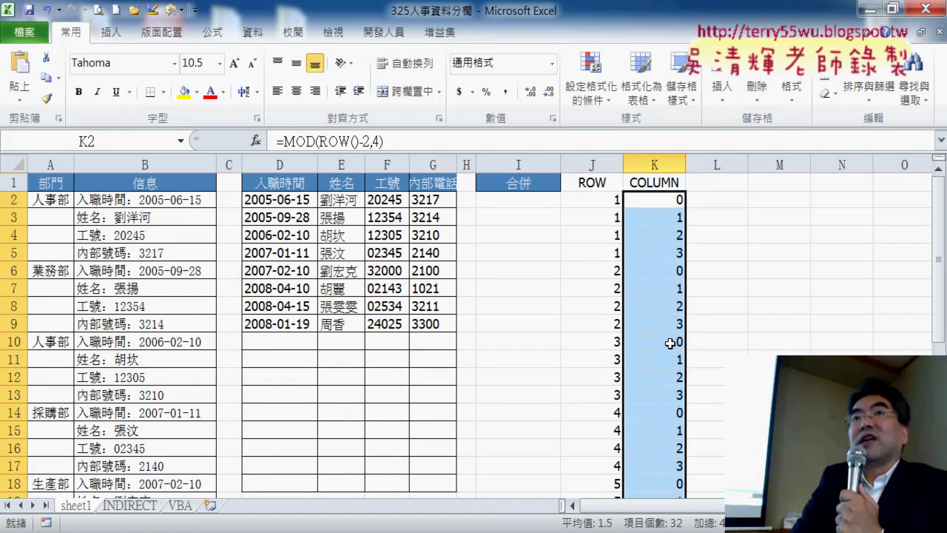
Check the repeating 0–3 values in K3:K9, then return to editing K2's formula
left_click(674, 215)
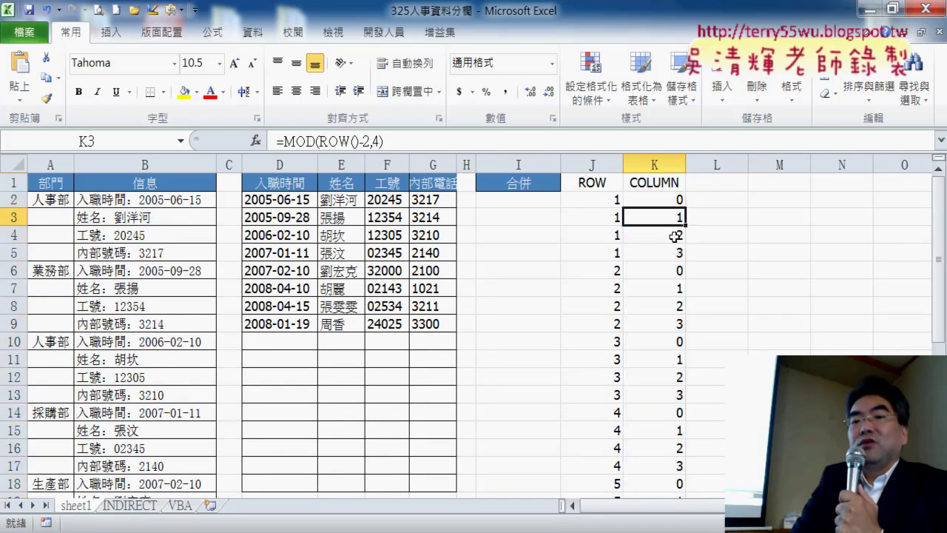
left_click(674, 235)
left_click(674, 253)
left_click(671, 271)
left_click(673, 288)
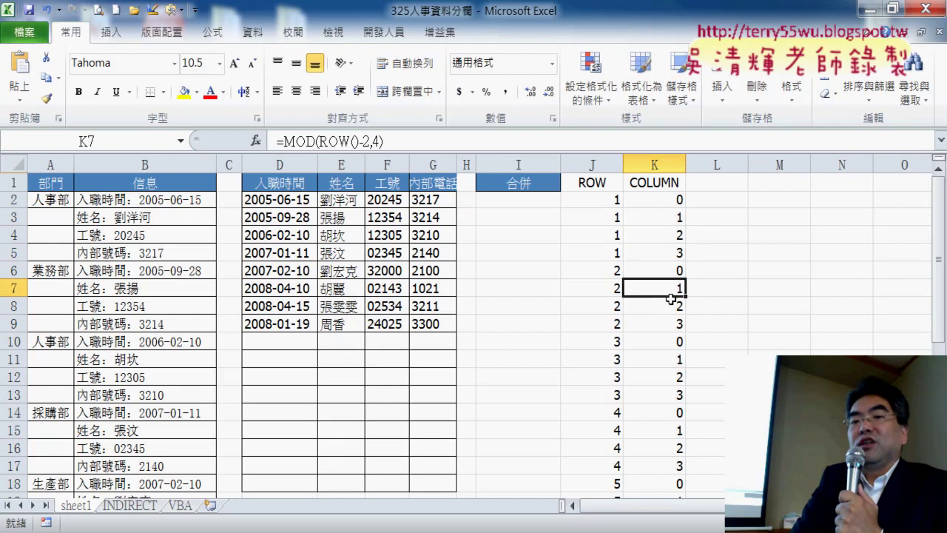
left_click(673, 306)
left_click(675, 339)
left_click(675, 324)
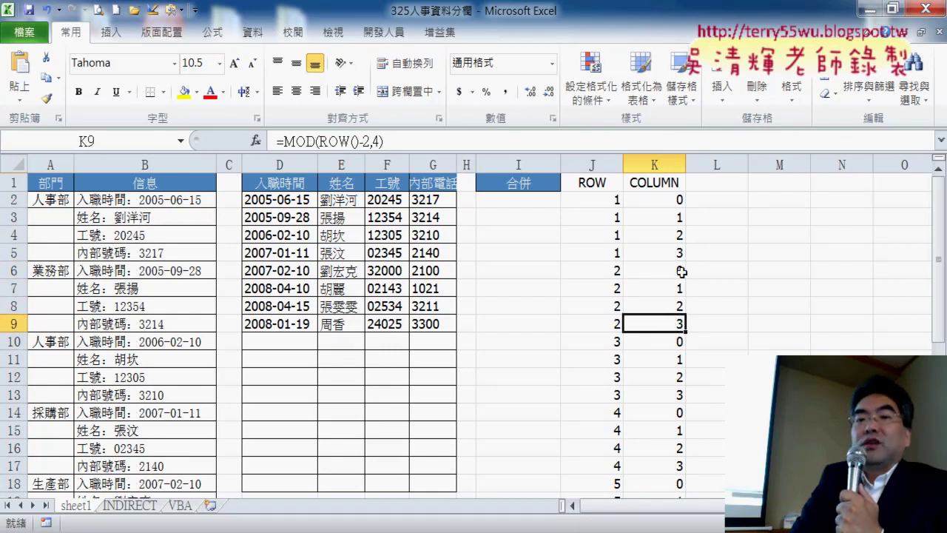
left_click(677, 204)
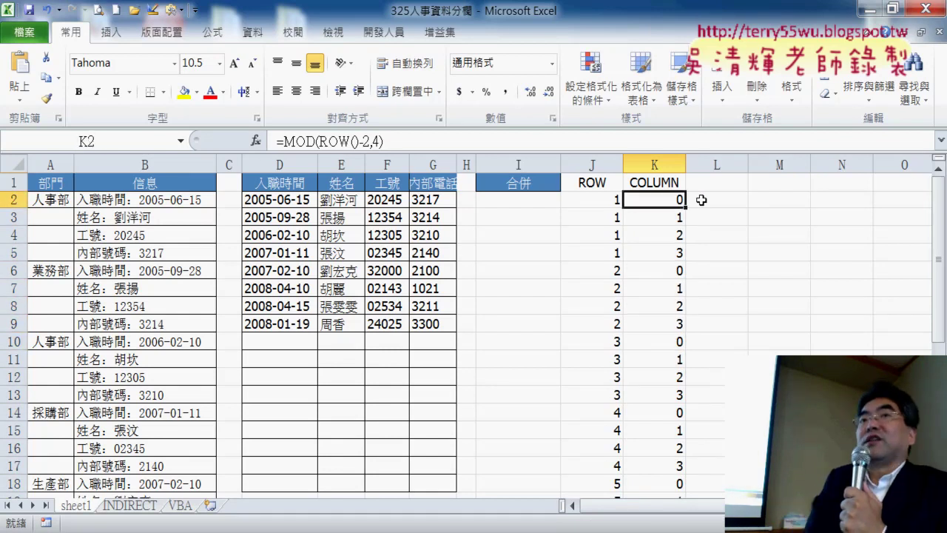
left_click(563, 135)
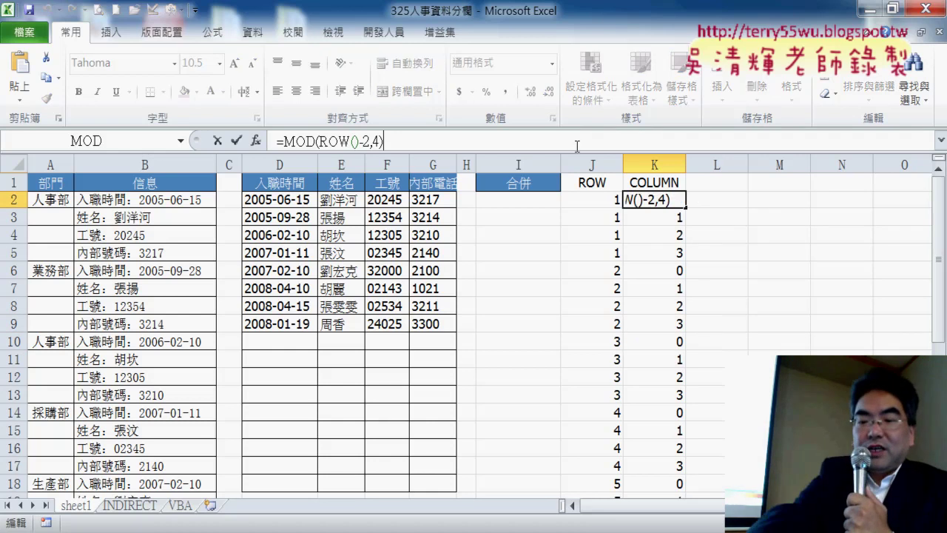
Append +1 to K2's MOD formula and fill it down through K33
type("+1")
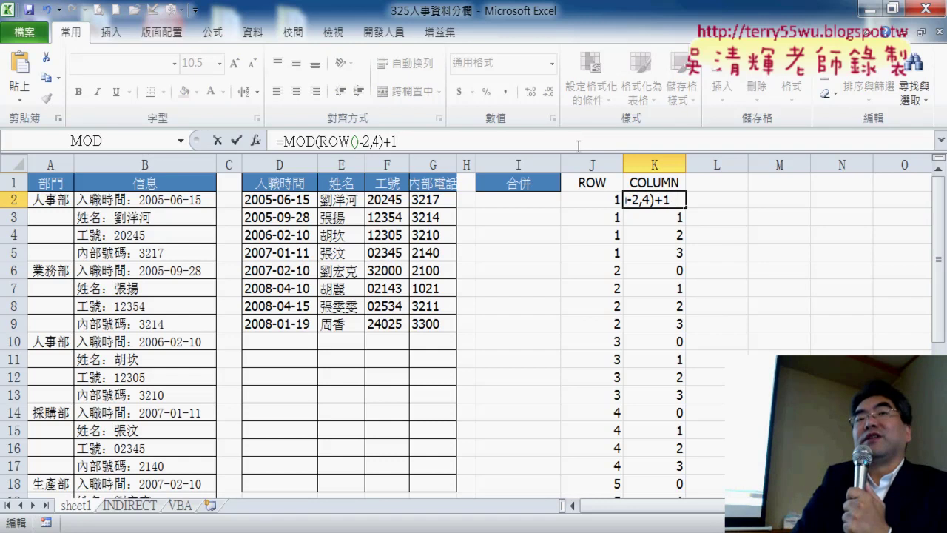
left_click(236, 141)
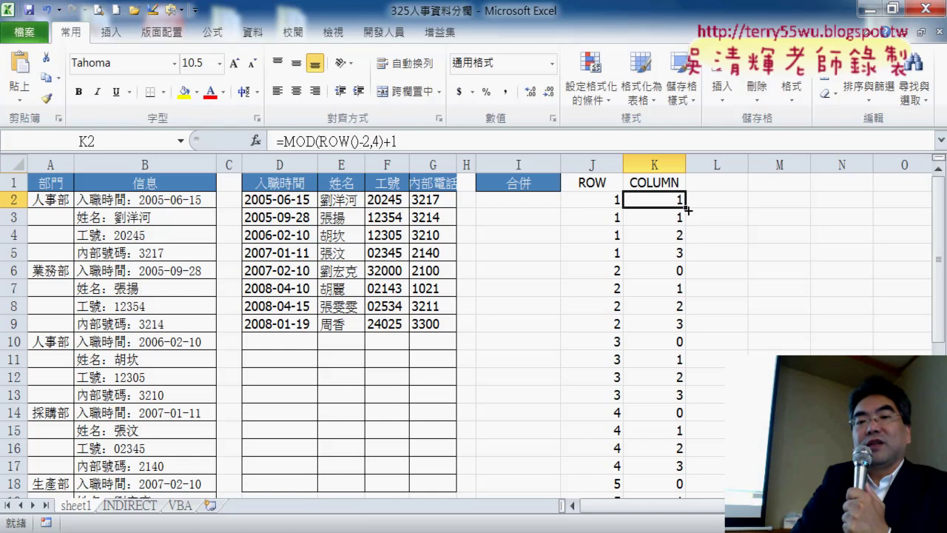
left_click_drag(687, 211, 695, 504)
scroll(474, 332, "up", 5)
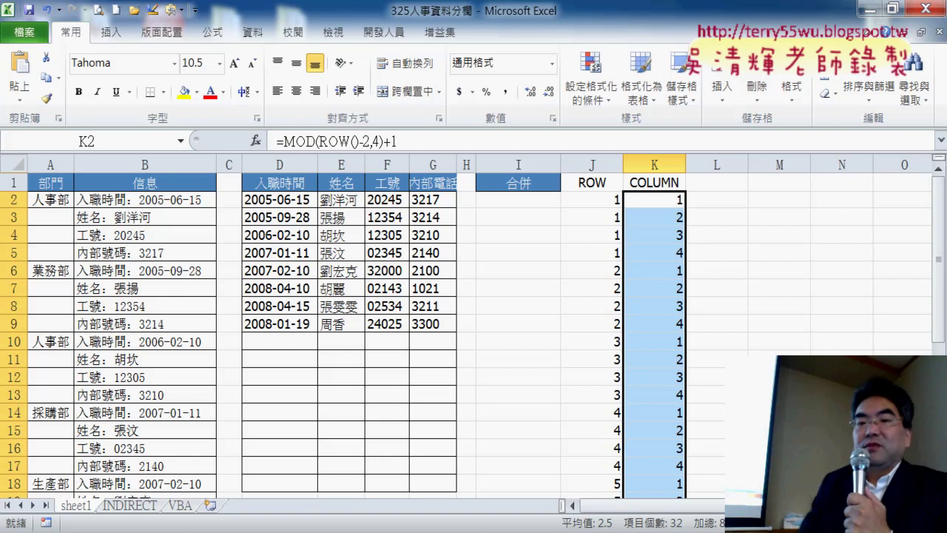
left_click(523, 199)
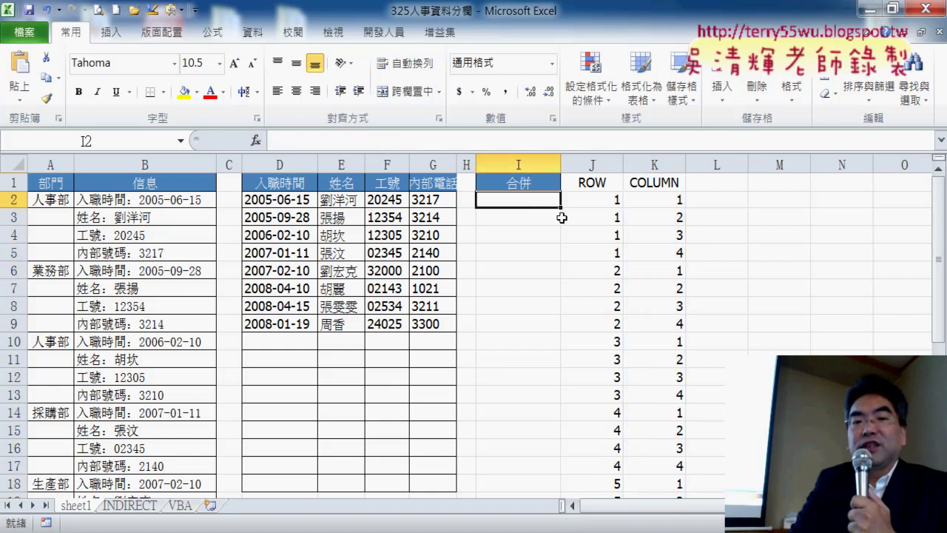
Insert an INDEX function in I2 using the absolute array D$2:G$9
left_click(255, 139)
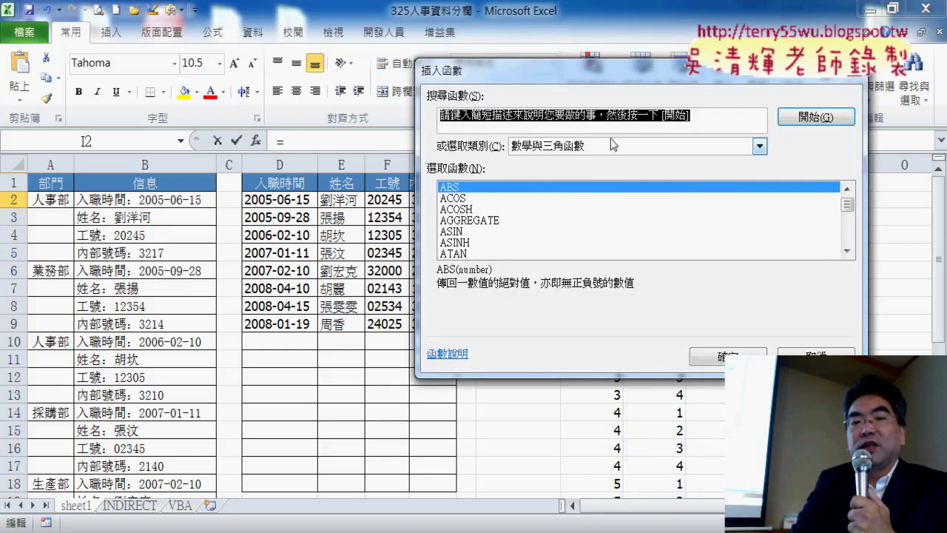
left_click(612, 145)
left_click(611, 157)
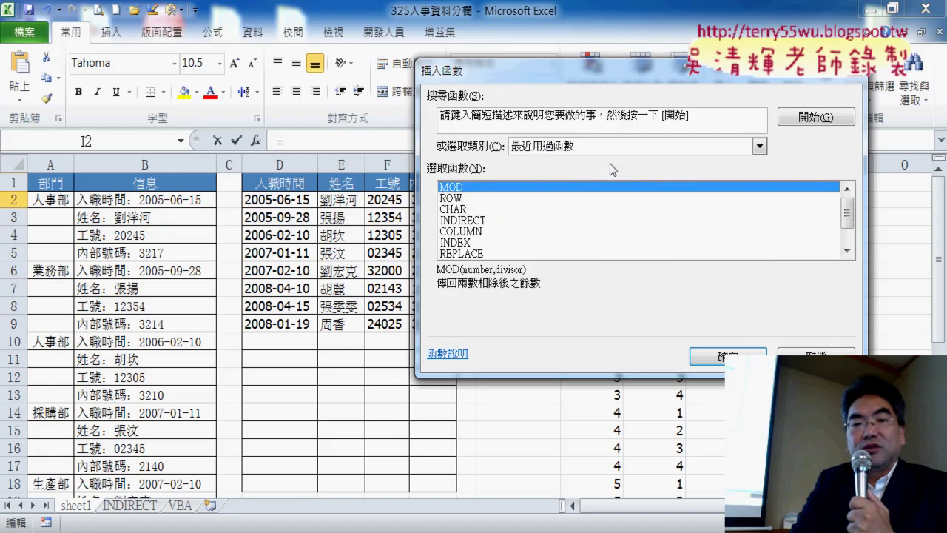
double_click(470, 242)
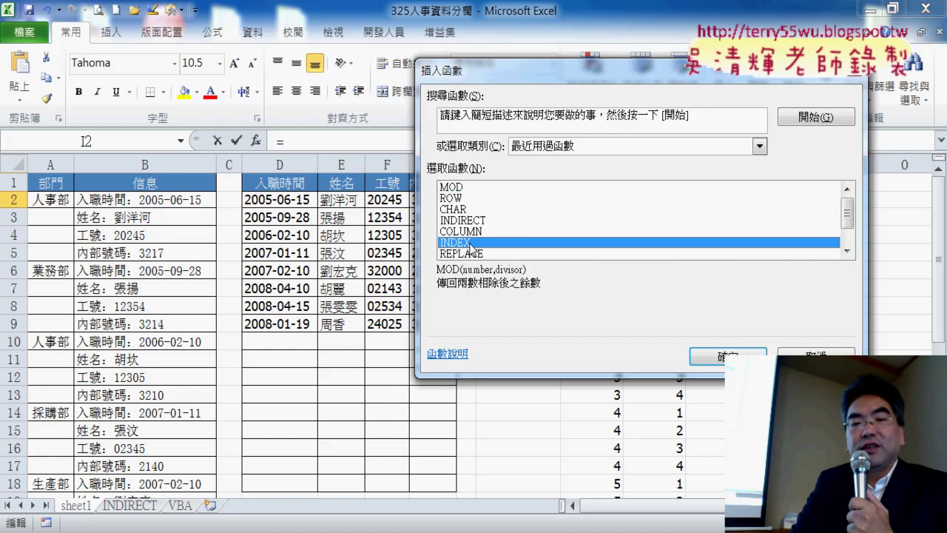
left_click(629, 262)
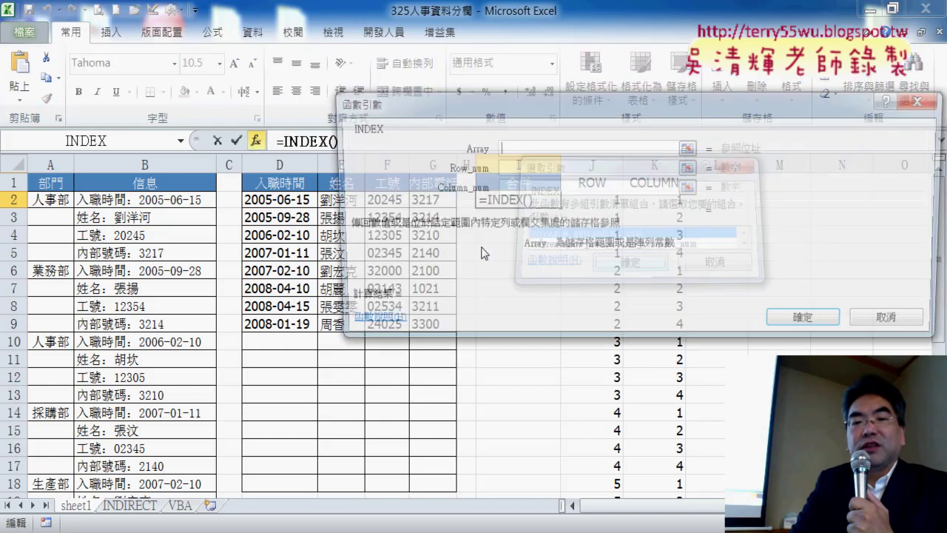
left_click_drag(255, 199, 442, 326)
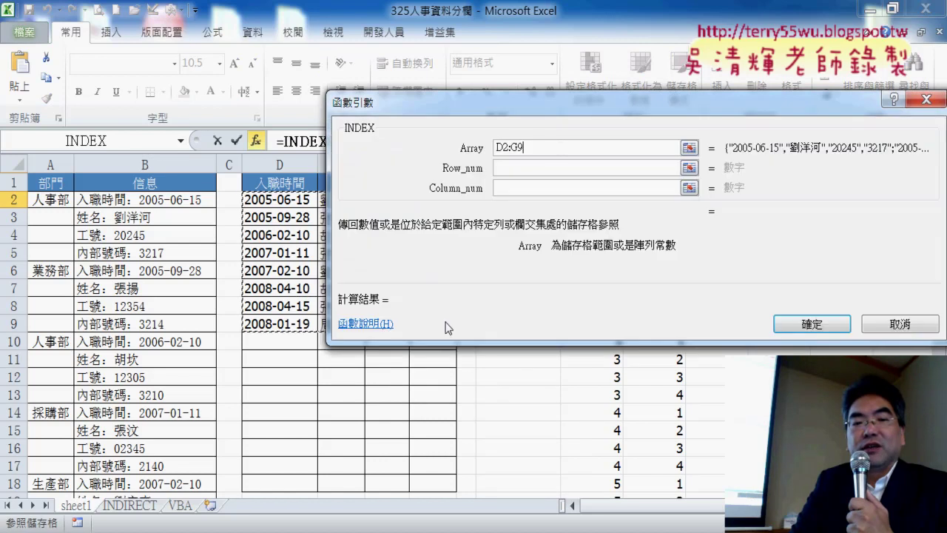
left_click(464, 152)
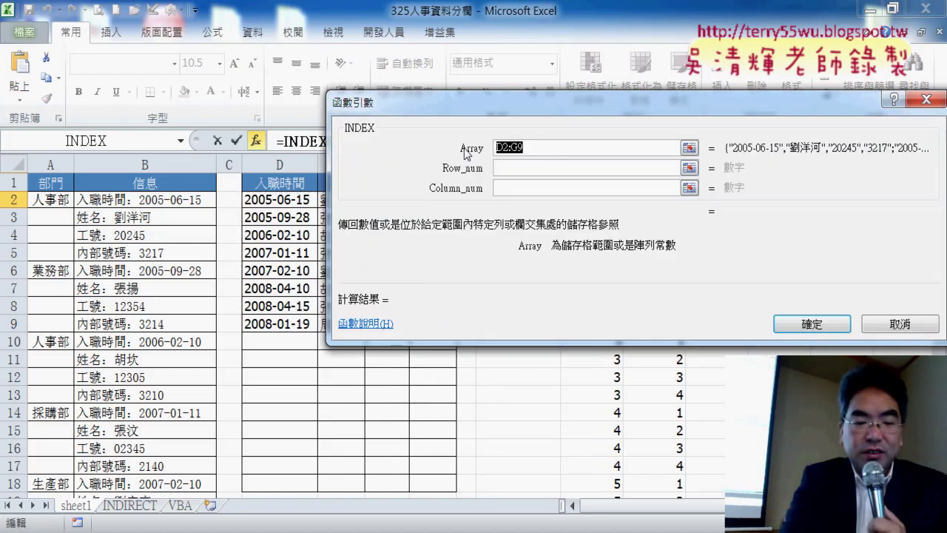
key("F4")
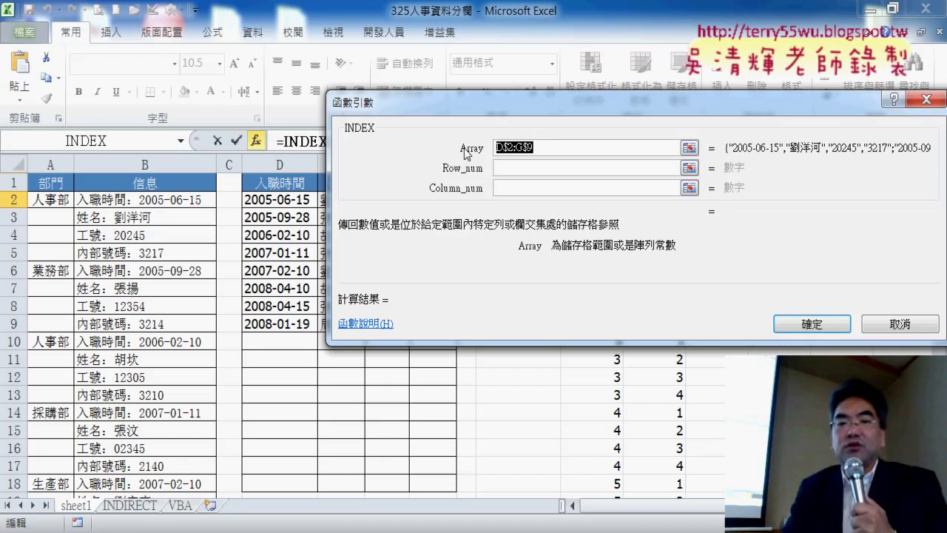
Set INDEX row number to J2 and column number to K2, then fill I2 down column I
left_click_drag(518, 99, 253, 234)
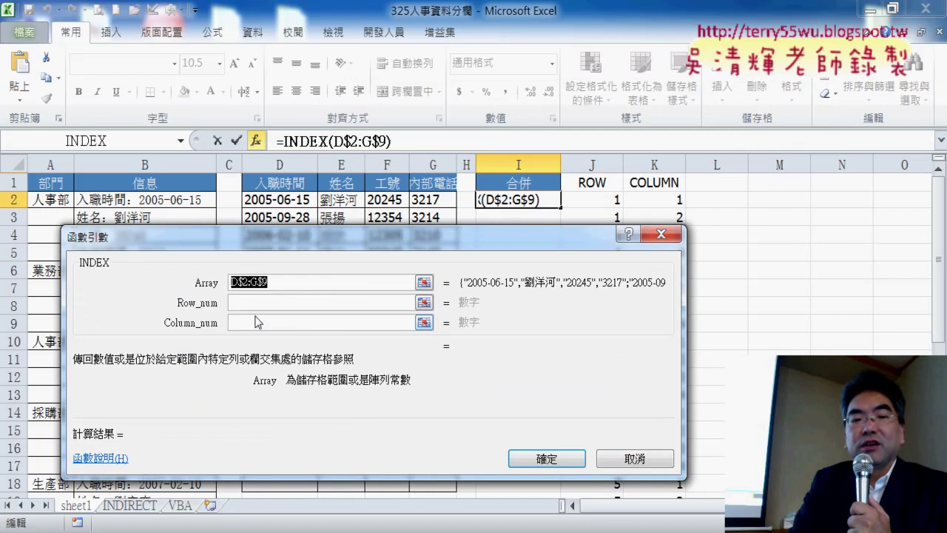
left_click(259, 303)
left_click(607, 200)
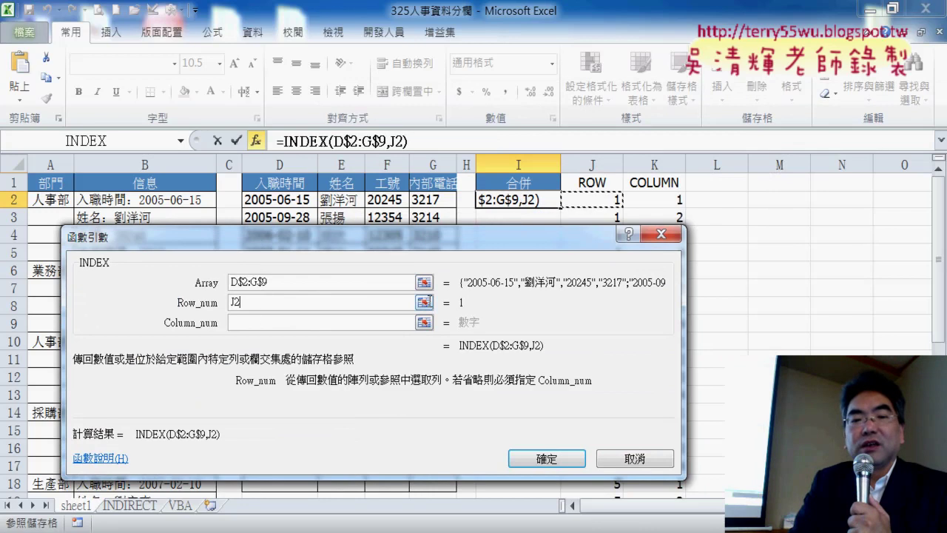
left_click(283, 327)
left_click(672, 200)
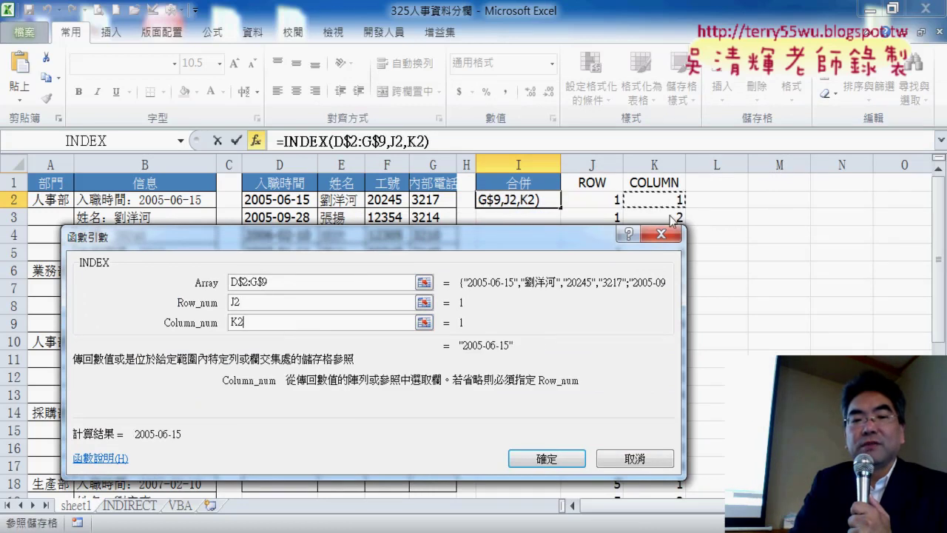
left_click(546, 459)
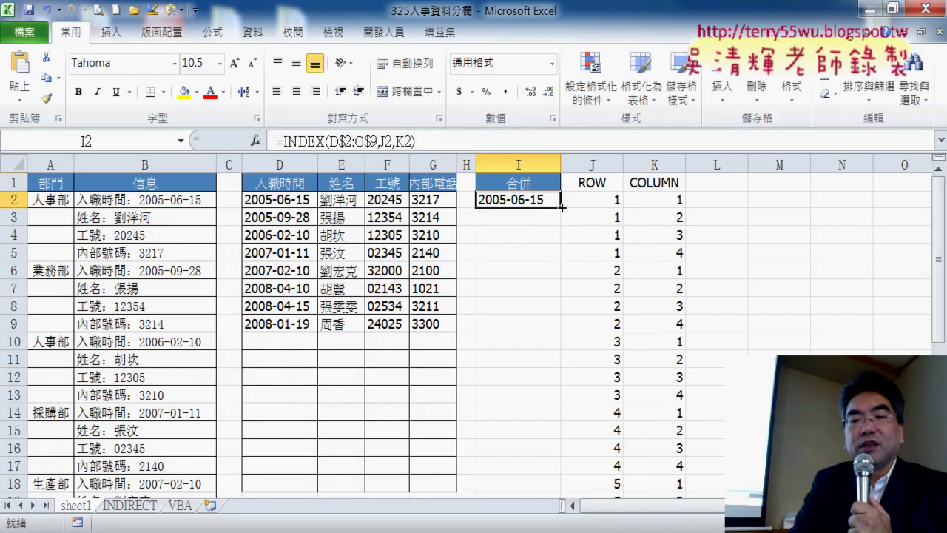
double_click(562, 208)
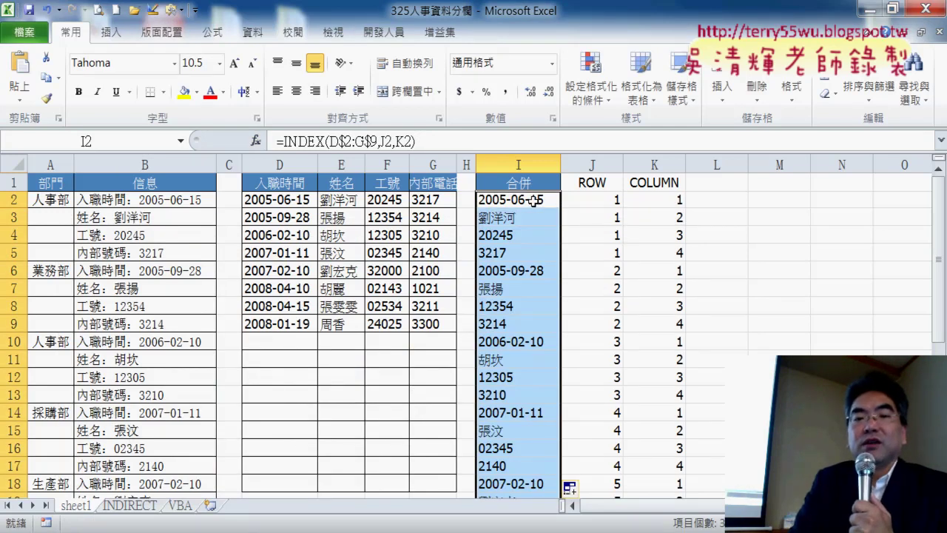
left_click(533, 200)
left_click_drag(591, 164, 654, 164)
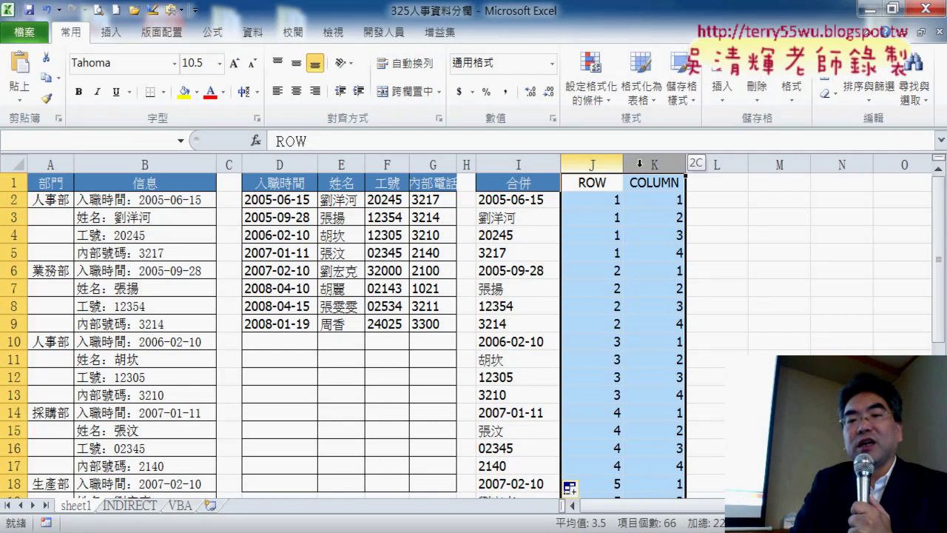
left_click(604, 201)
Replace J2 in I2's INDEX formula with J2's INT((ROW()-2)/4)+1 expression
left_click_drag(395, 140, 284, 140)
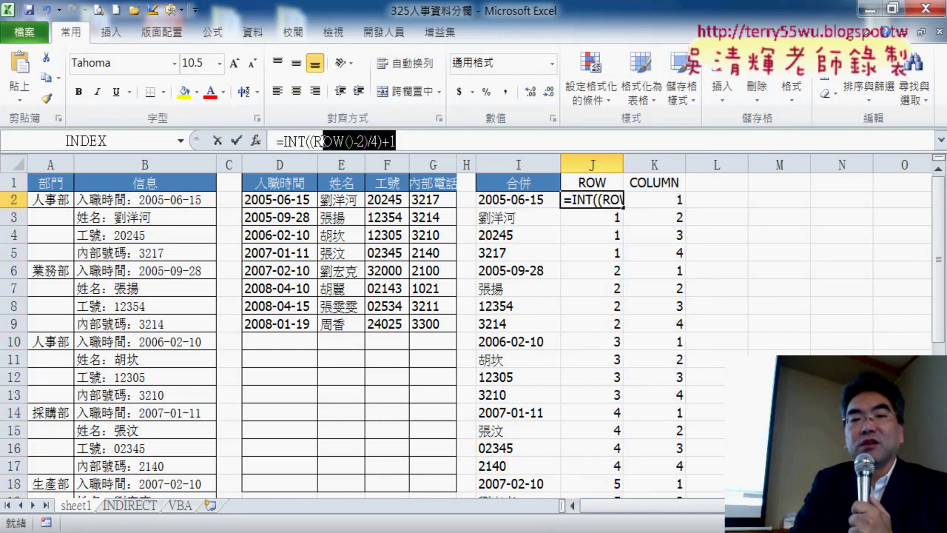
right_click(331, 140)
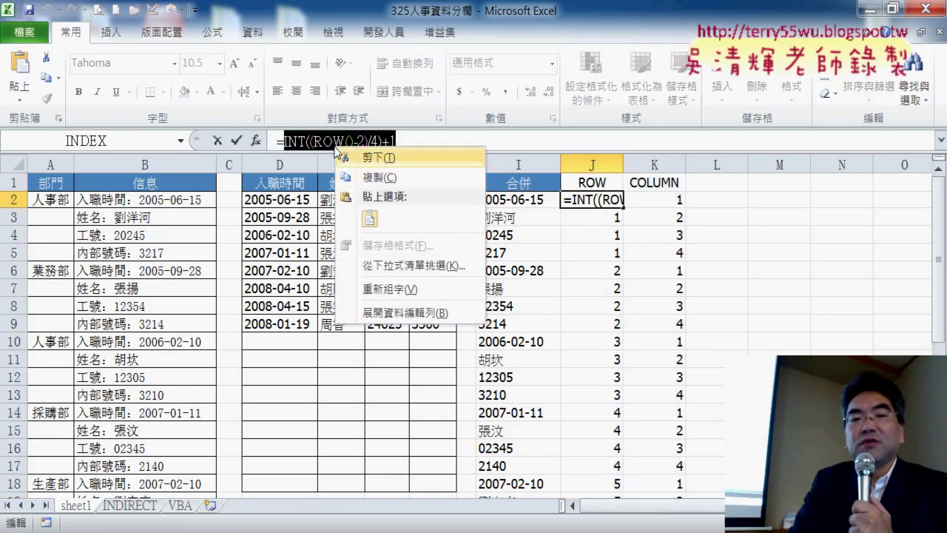
left_click(381, 175)
left_click(217, 142)
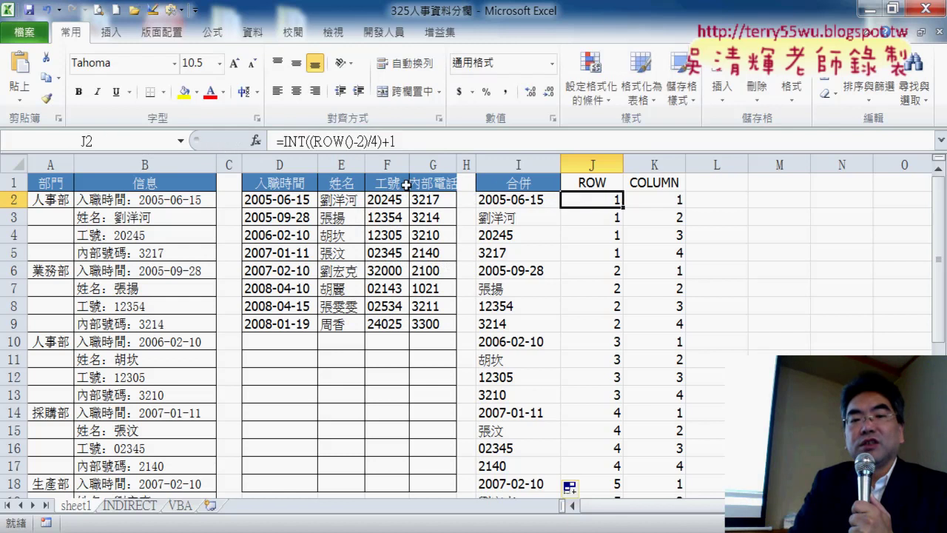
left_click(525, 199)
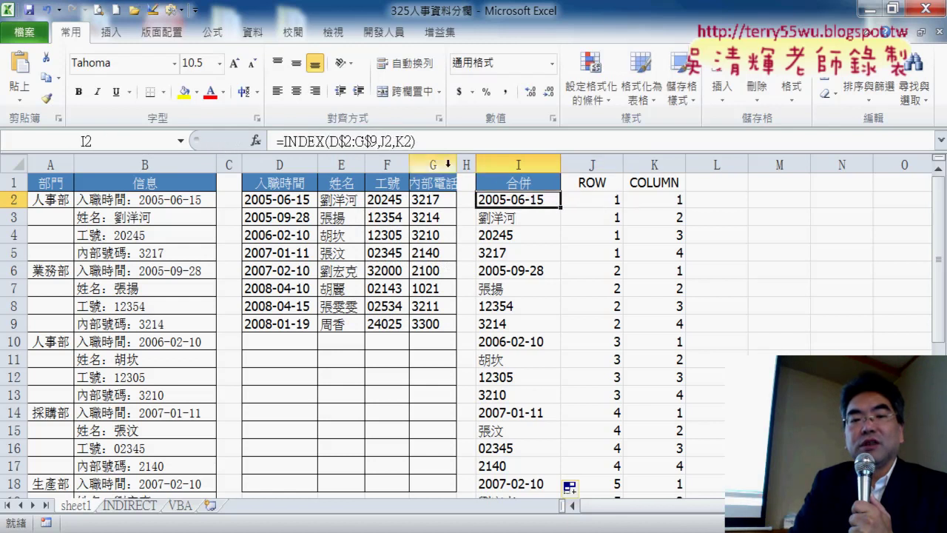
left_click(383, 141)
right_click(386, 140)
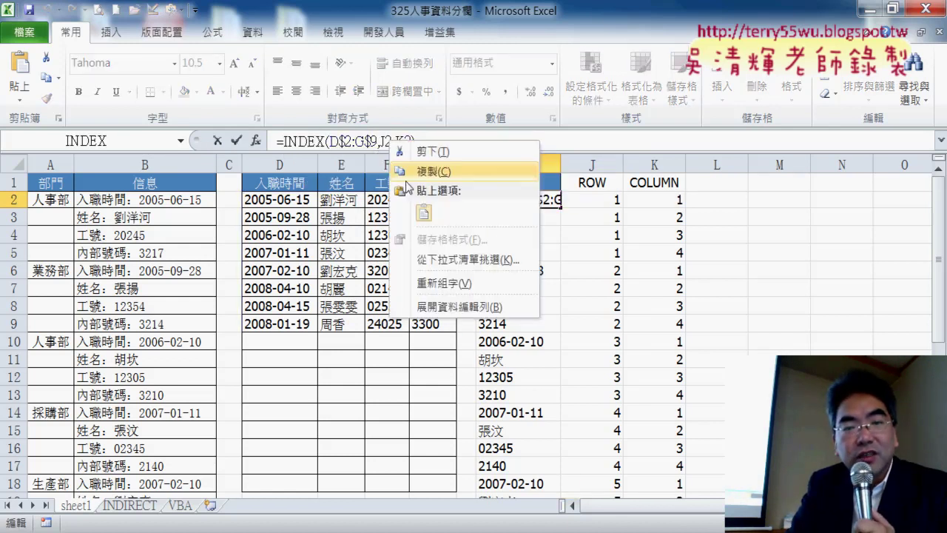
left_click(422, 214)
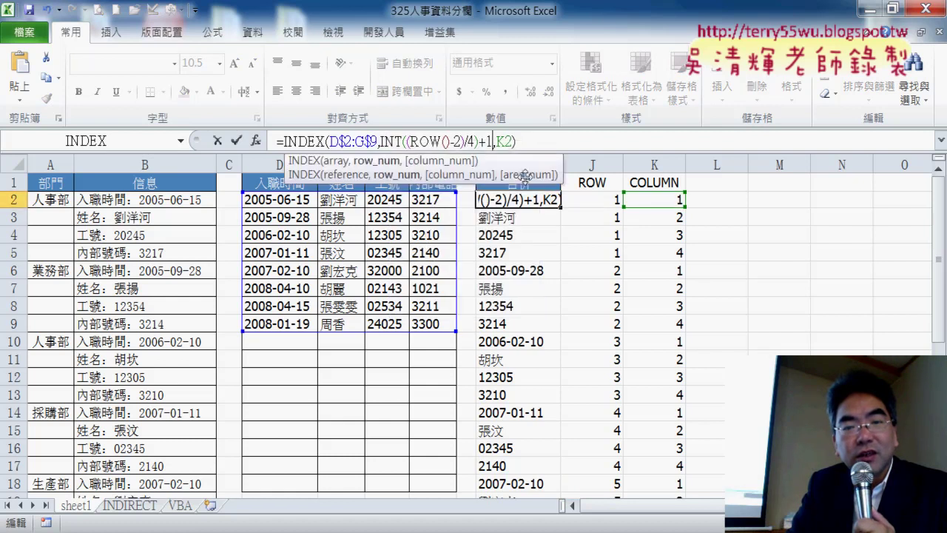
left_click(236, 141)
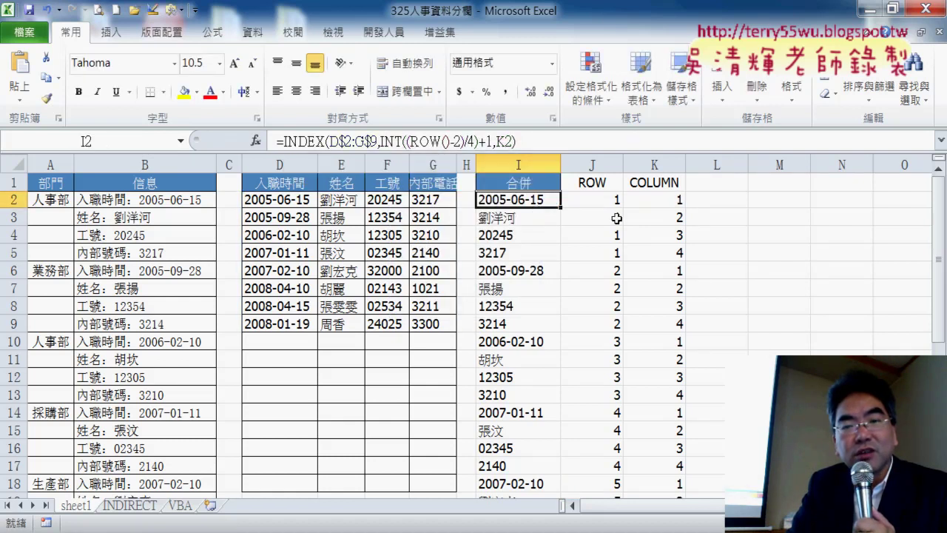
Replace K2 in I2's INDEX formula with K2's MOD(ROW()-2,4)+1 expression
left_click(671, 209)
left_click_drag(490, 138, 276, 141)
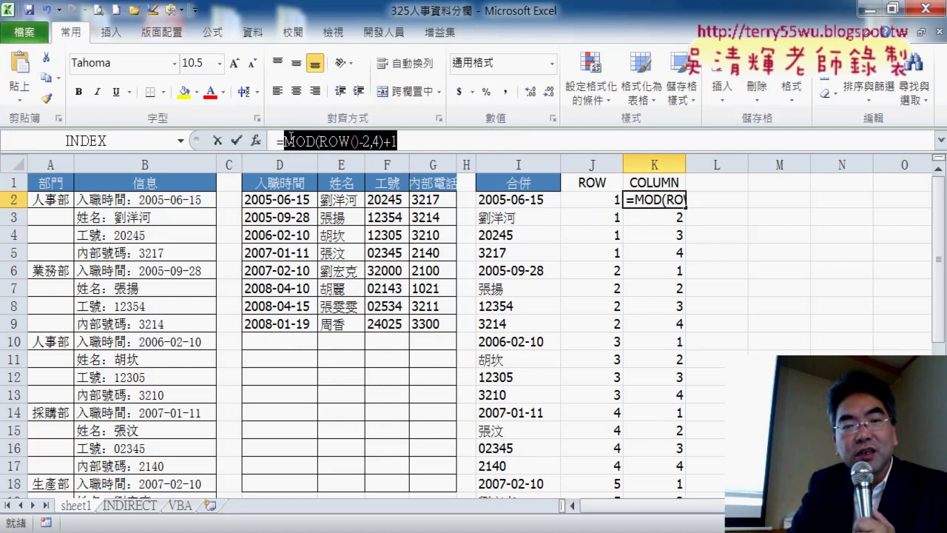
right_click(320, 143)
left_click(372, 176)
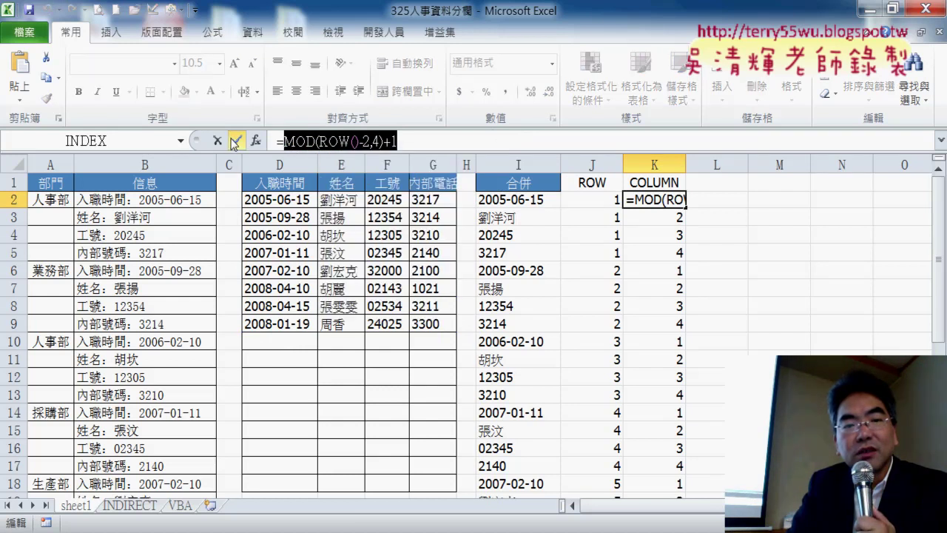
left_click(235, 142)
left_click(510, 205)
left_click(498, 141)
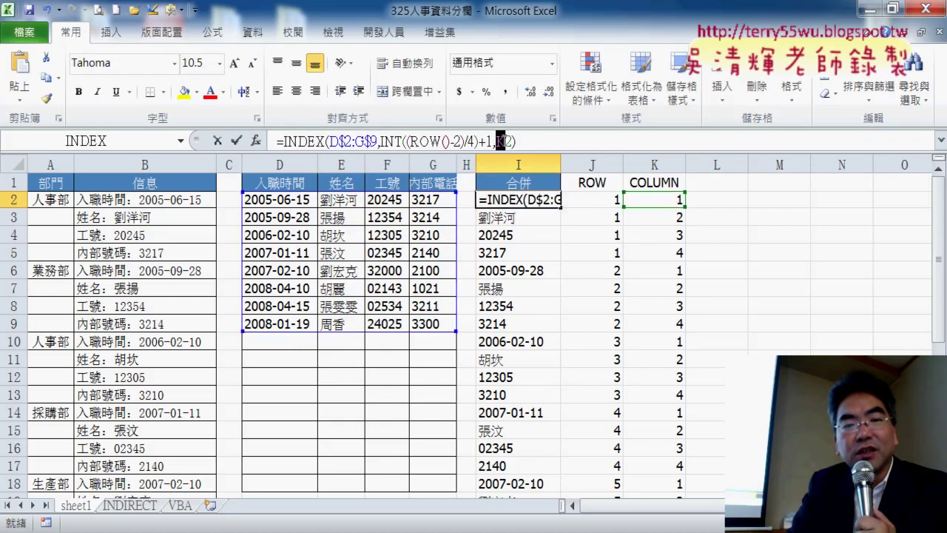
double_click(506, 141)
right_click(506, 144)
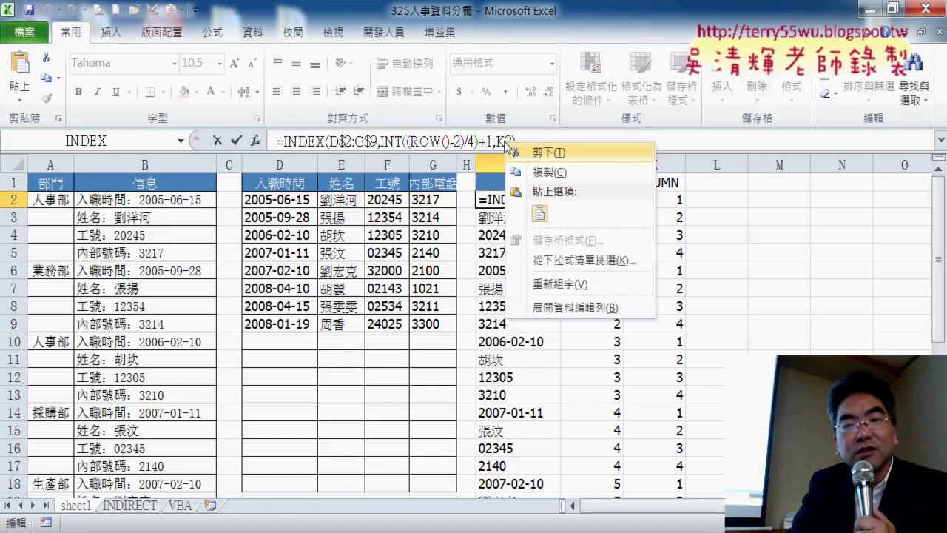
left_click(539, 215)
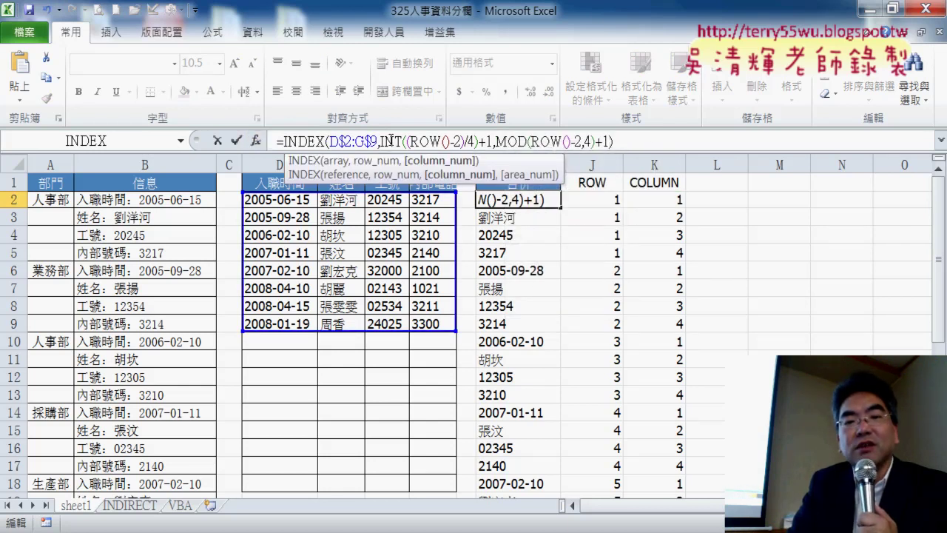
left_click(237, 141)
Fill the nested formula down column I and hide helper columns J and K
double_click(560, 208)
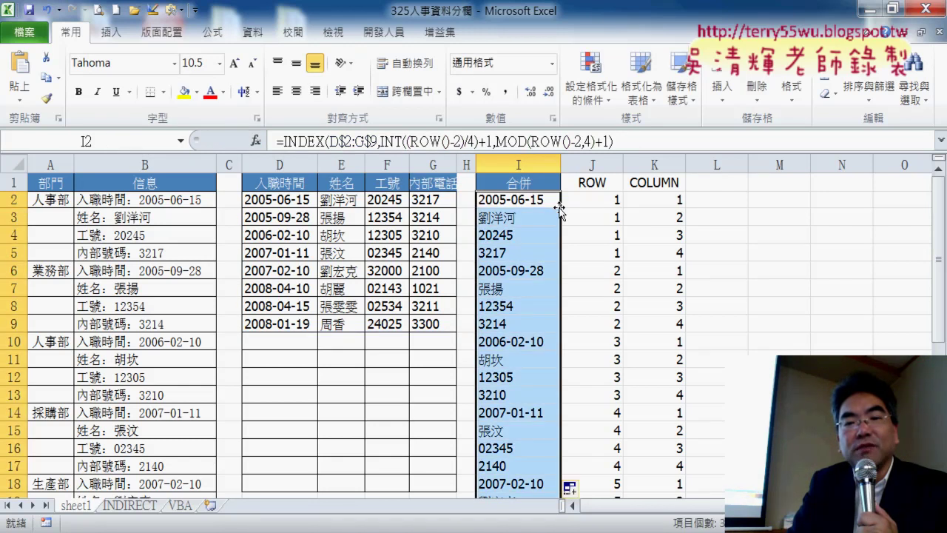
left_click(572, 180)
key("ctrl+shift+Down")
key("shift+Right")
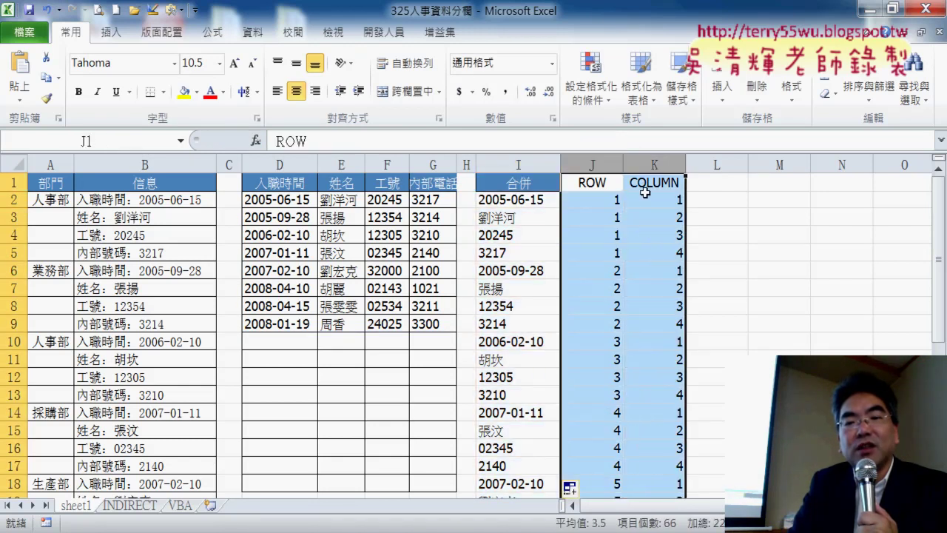
right_click(648, 230)
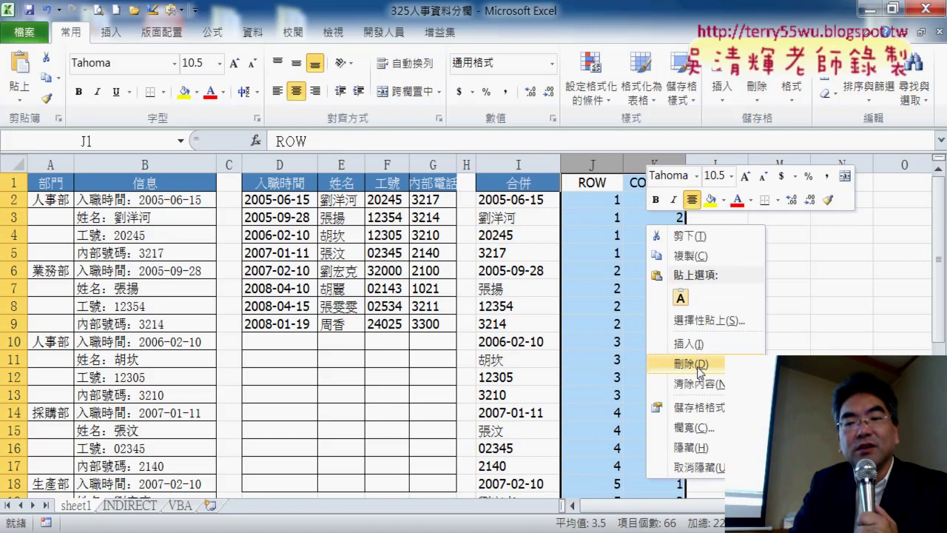
left_click(695, 427)
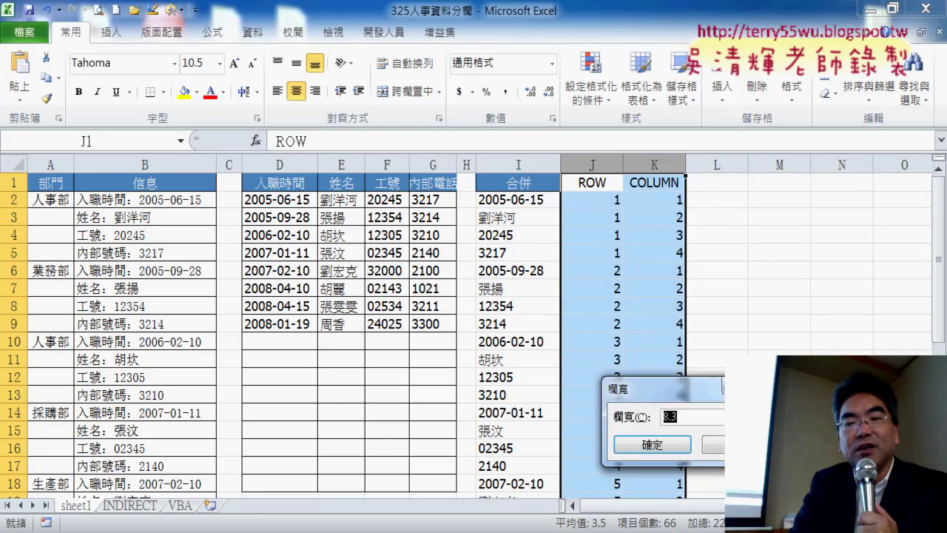
left_click(674, 444)
right_click(615, 287)
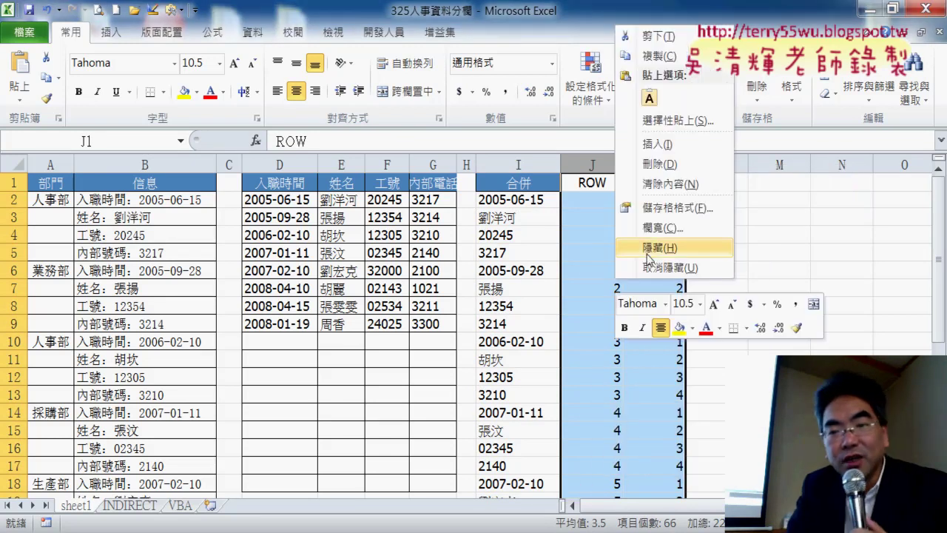
left_click(648, 251)
left_click(722, 268)
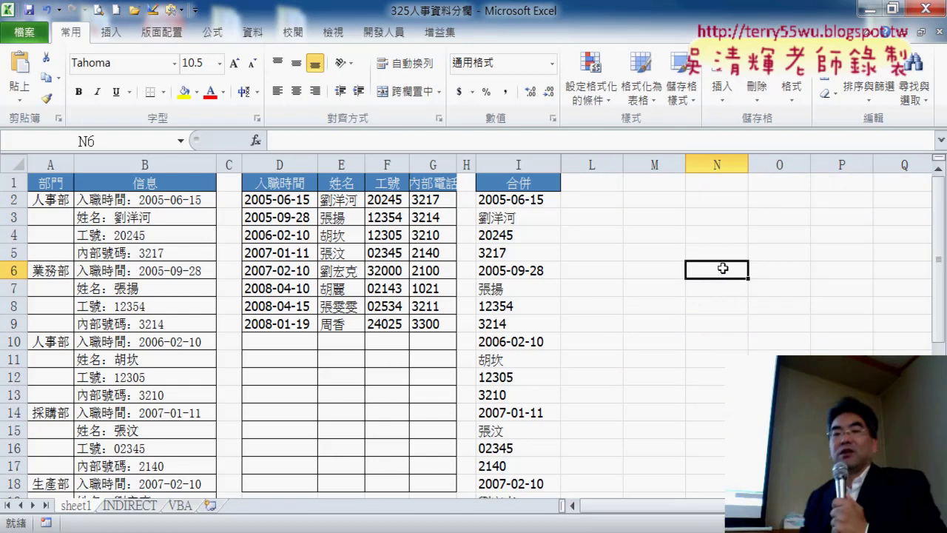
left_click(519, 198)
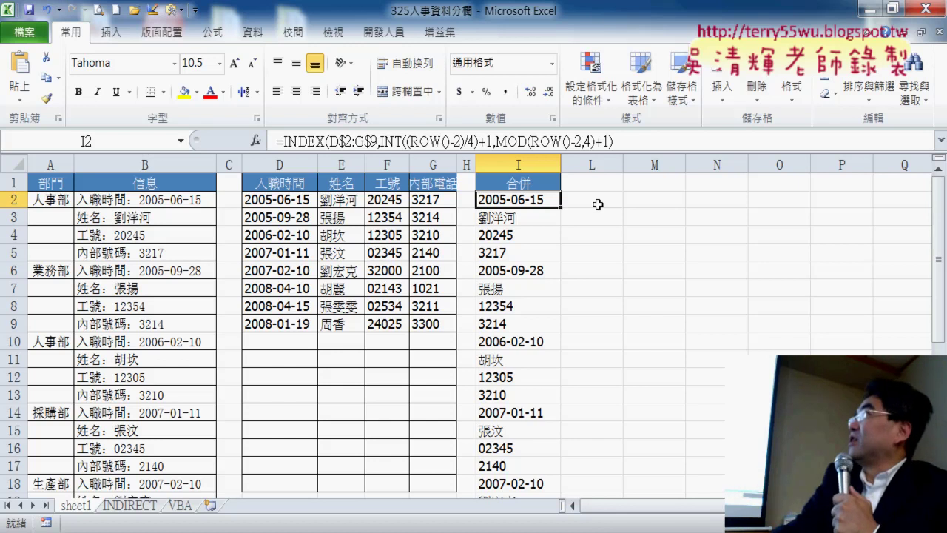
Switch to the INDIRECT sheet and select cell I2
left_click(143, 506)
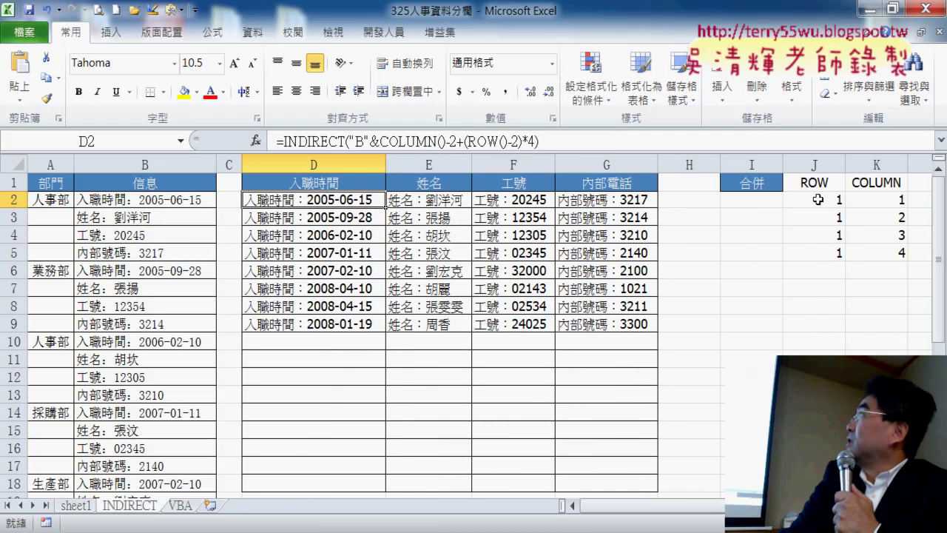
left_click(768, 195)
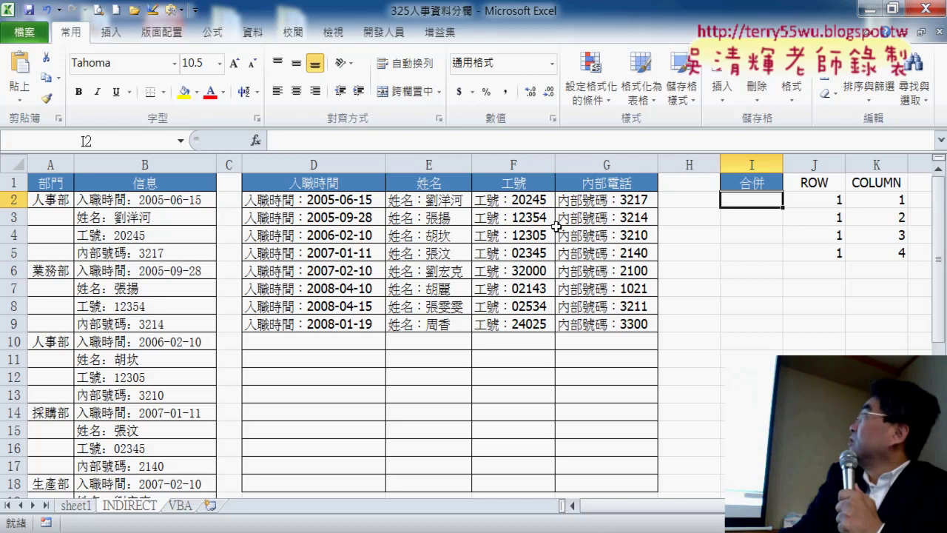
Move the COLUMN helper column K over column J via cut and paste
left_click(875, 164)
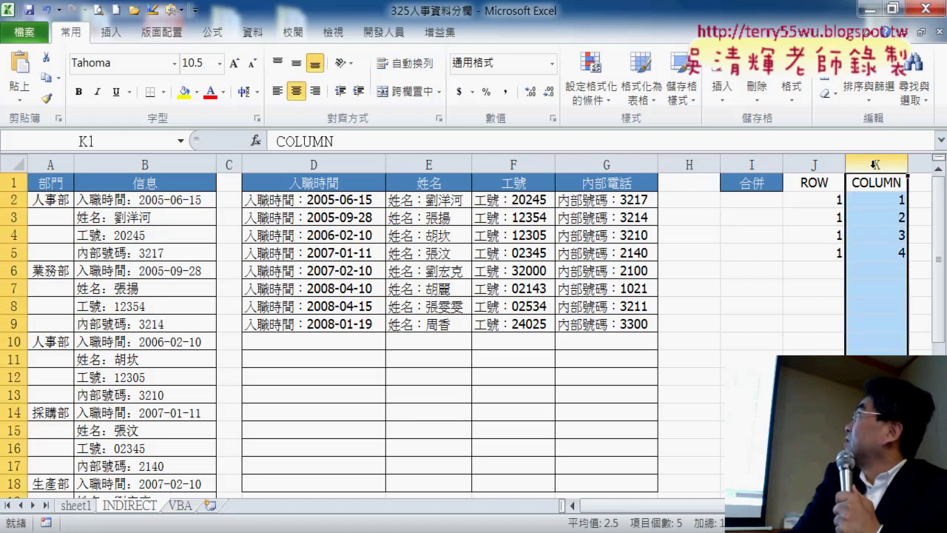
right_click(874, 165)
left_click(843, 178)
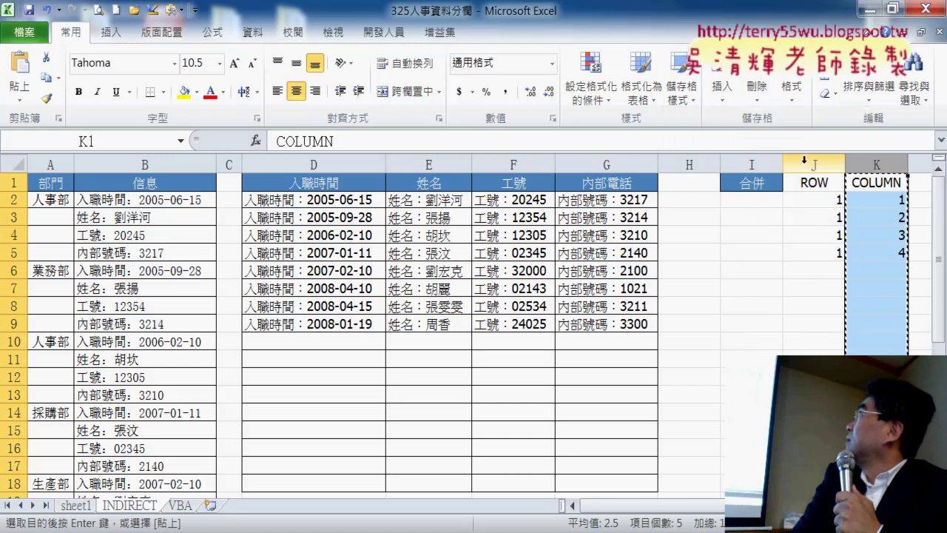
left_click(804, 159)
right_click(803, 159)
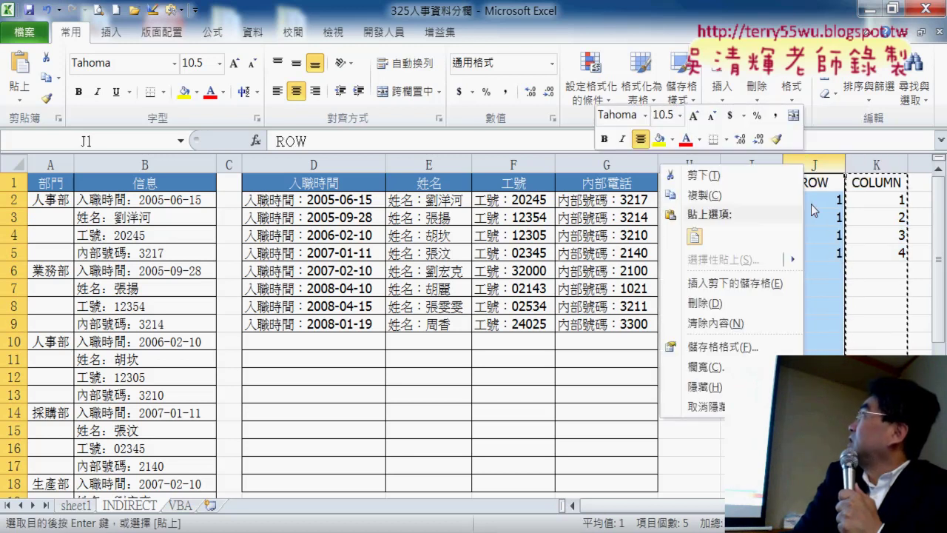
left_click(693, 236)
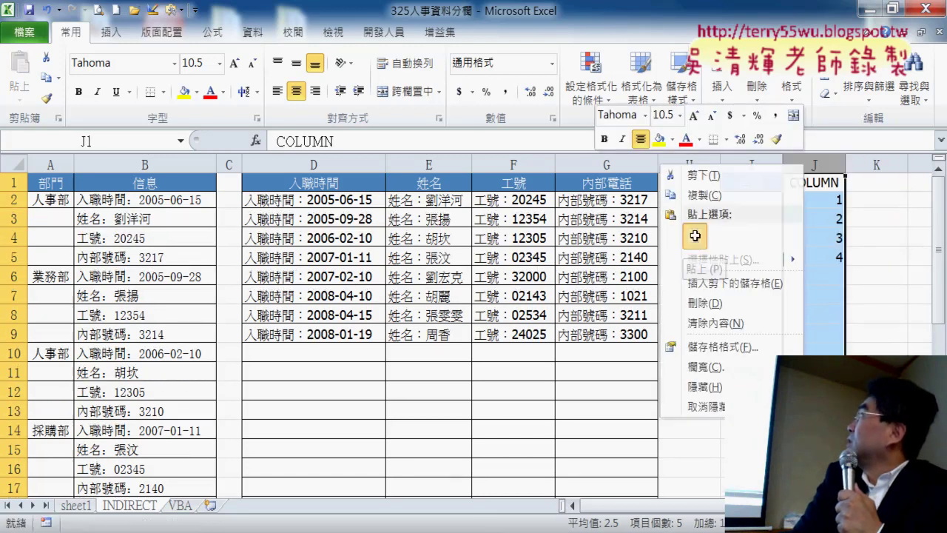
Label cell K1 as ROW
left_click(865, 181)
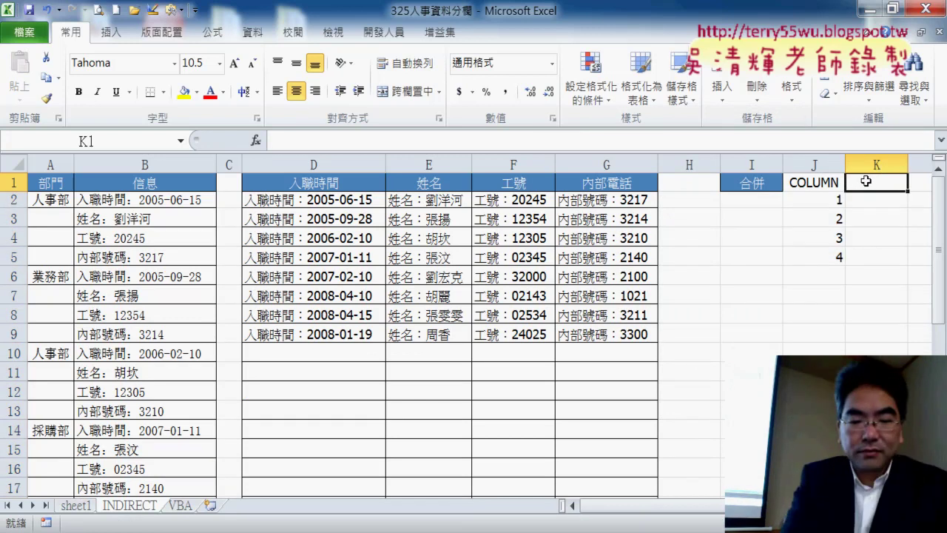
type("ROW")
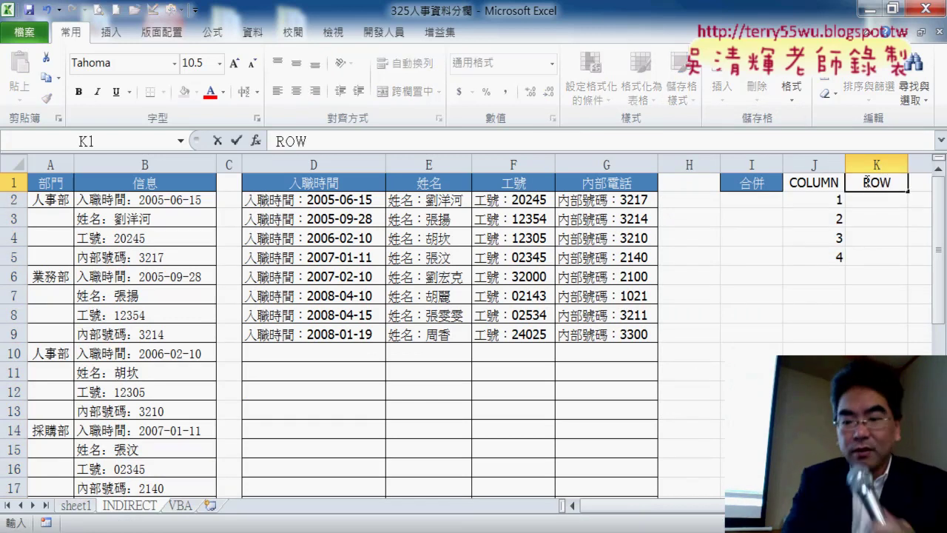
key("Return")
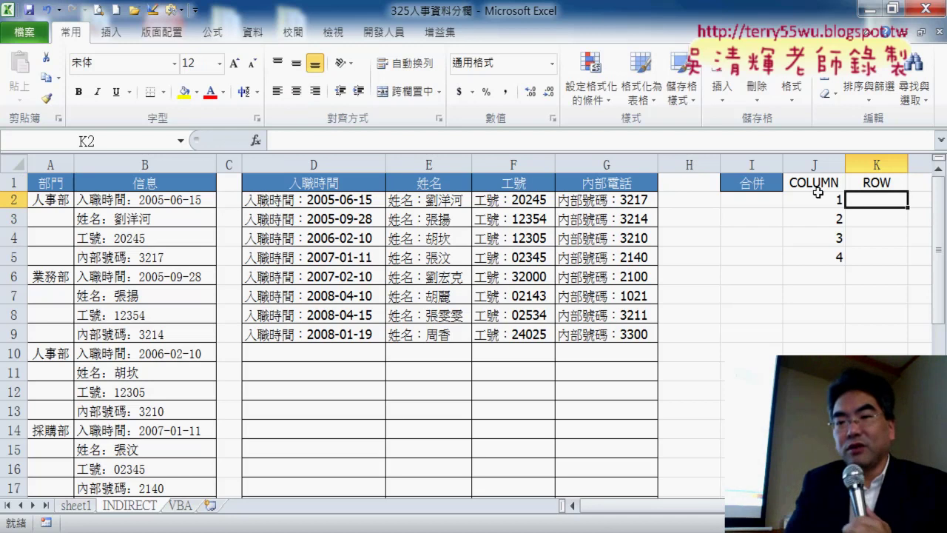
left_click(821, 197)
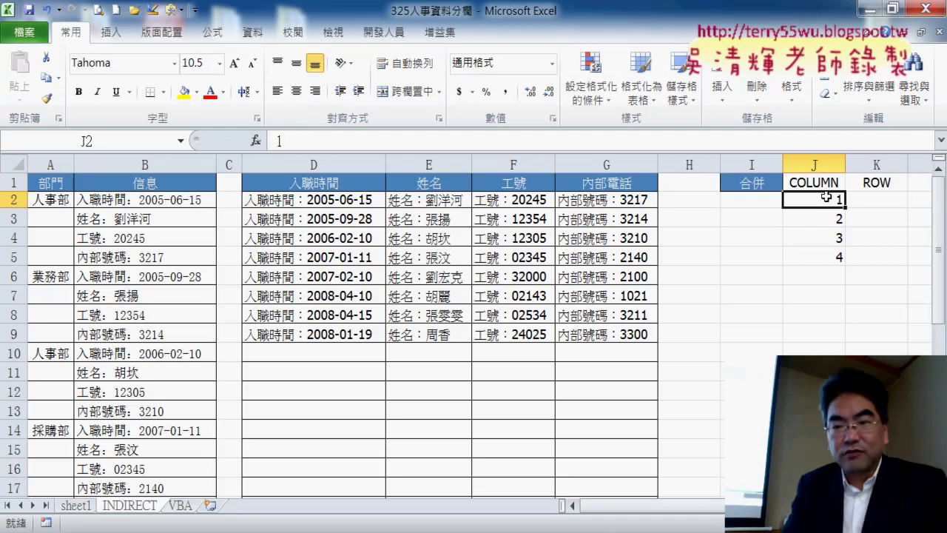
Enter the column letters D, E, F, G into J2:J5 under COLUMN
type("D")
mouse_move(845, 207)
left_mouse_down()
mouse_move(844, 241)
mouse_move(842, 208)
left_mouse_up()
left_click(839, 218)
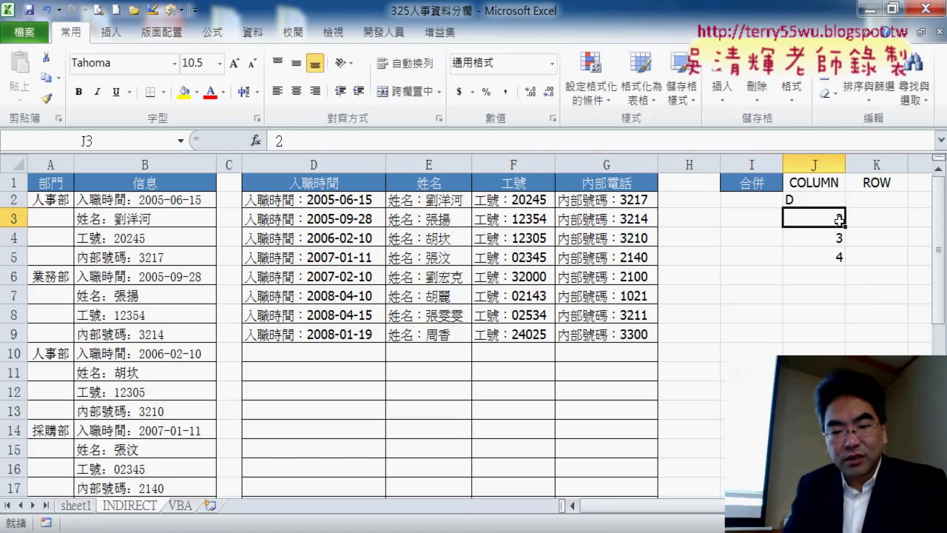
type("F")
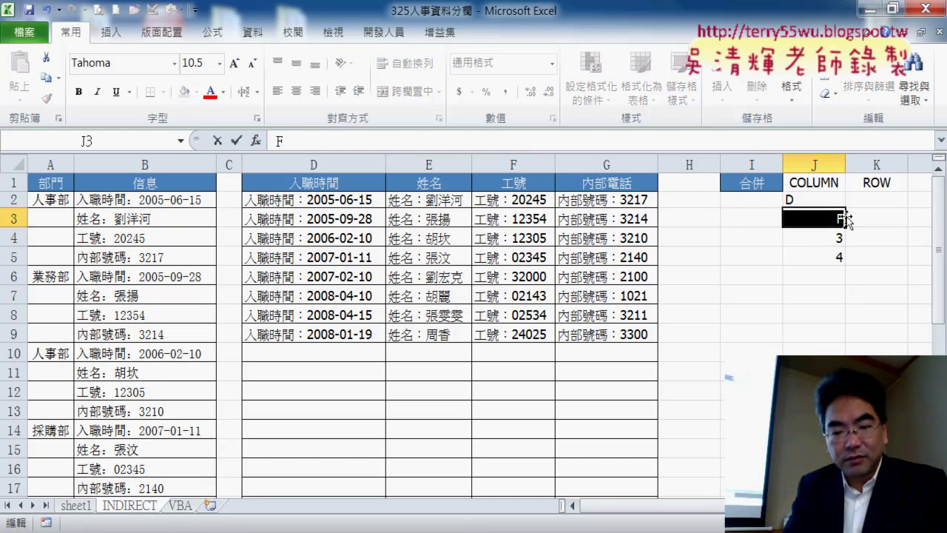
type("E")
key("Return")
type("F")
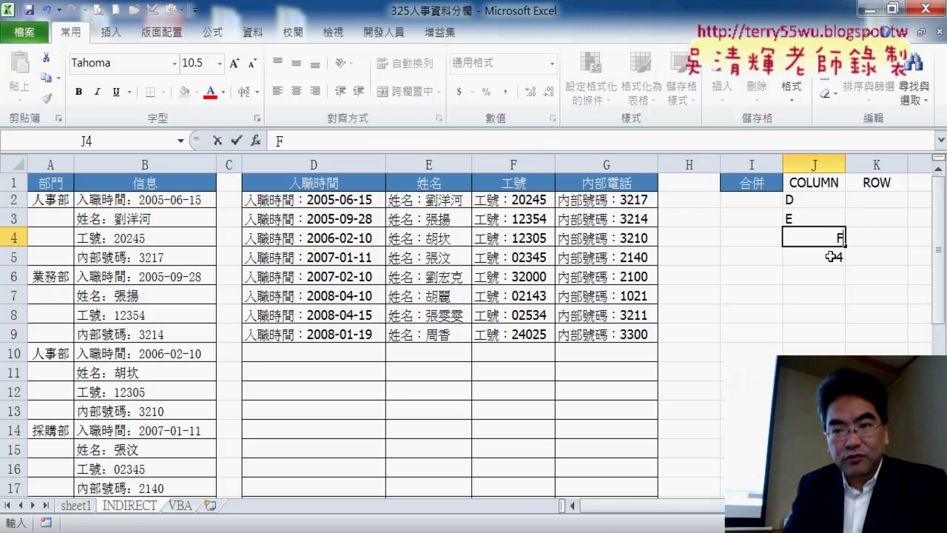
key("Return")
type("G")
left_click(834, 293)
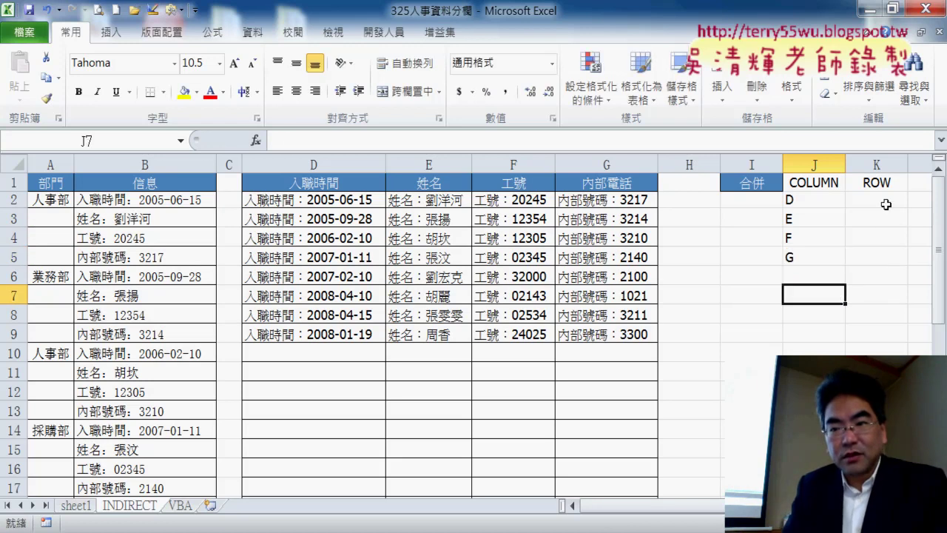
left_click(884, 199)
Fill ROW values 1 into K2:K5 and 2 into K6:K9
type("1")
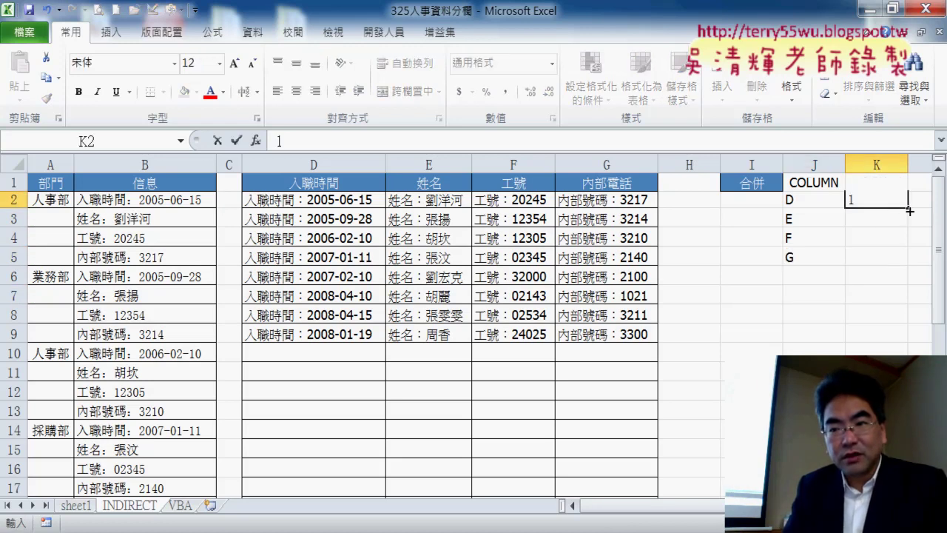
left_click_drag(907, 210, 906, 270)
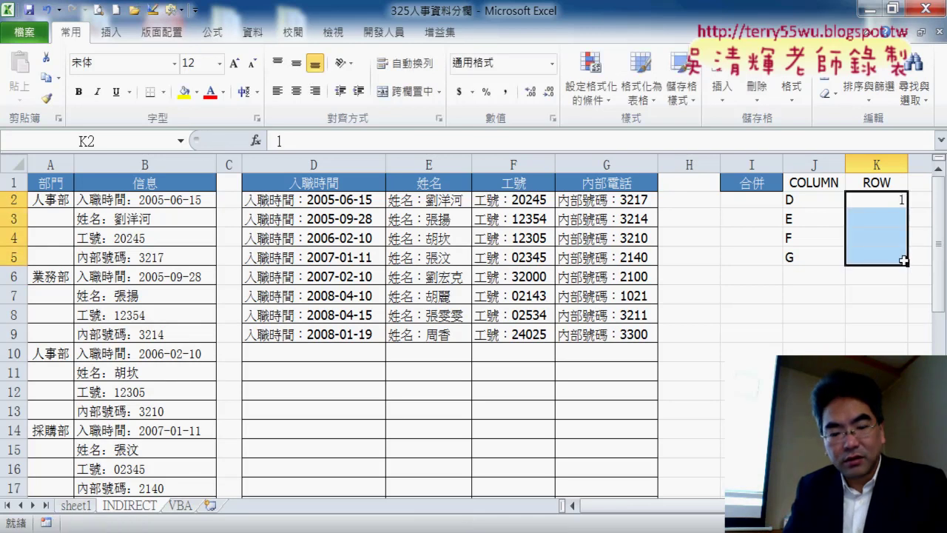
left_click(877, 200)
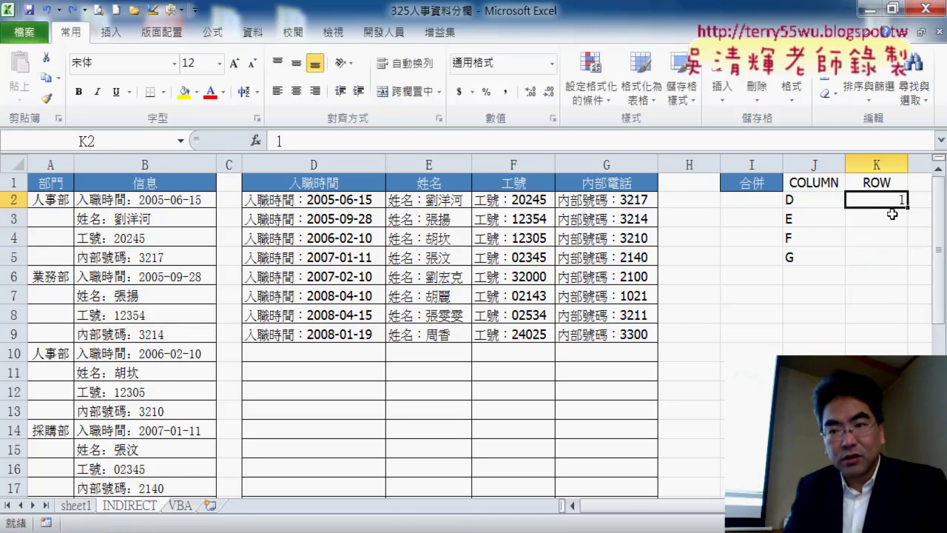
left_click_drag(907, 211, 904, 261)
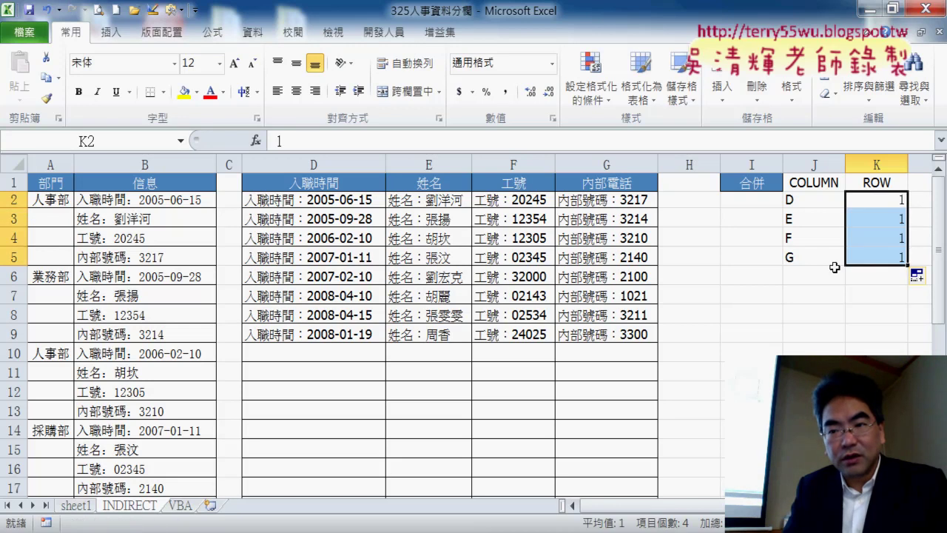
left_click(895, 276)
type("2")
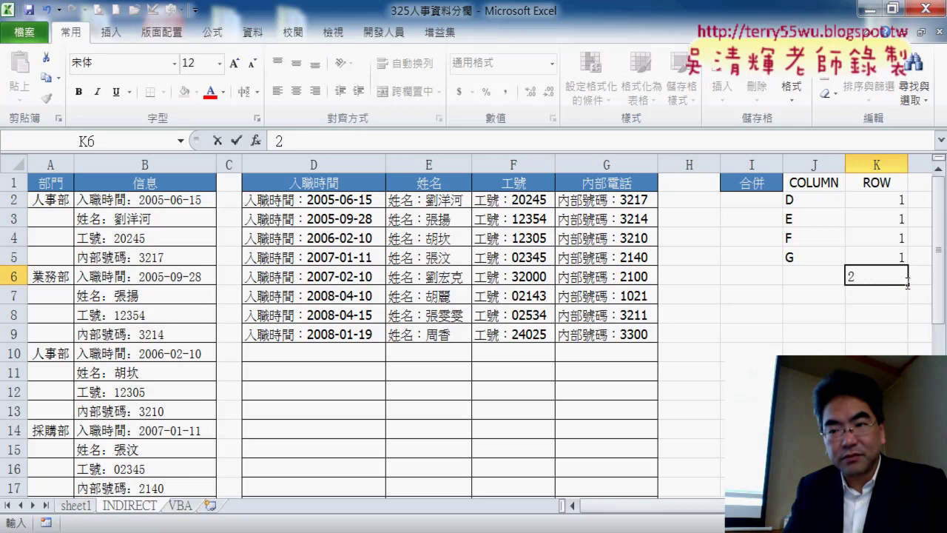
left_click_drag(910, 284, 915, 338)
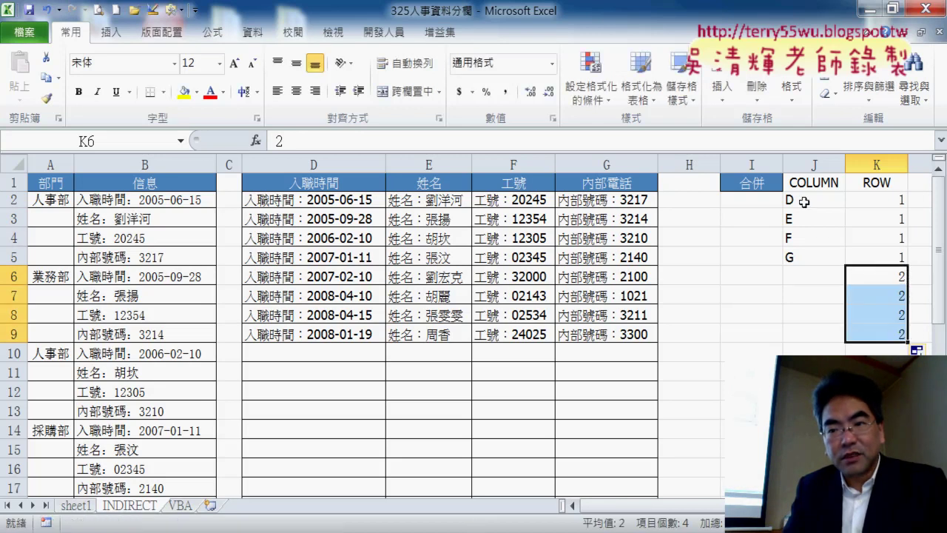
Copy the letters D–G from J2:J5 into J6:J9
left_click_drag(804, 202, 801, 255)
key("ctrl+c")
left_click(813, 273)
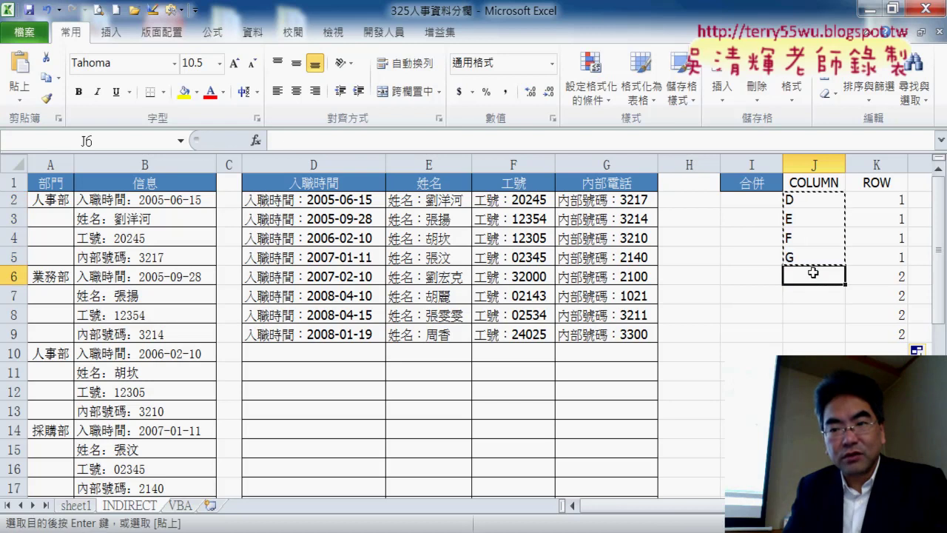
key("ctrl+v")
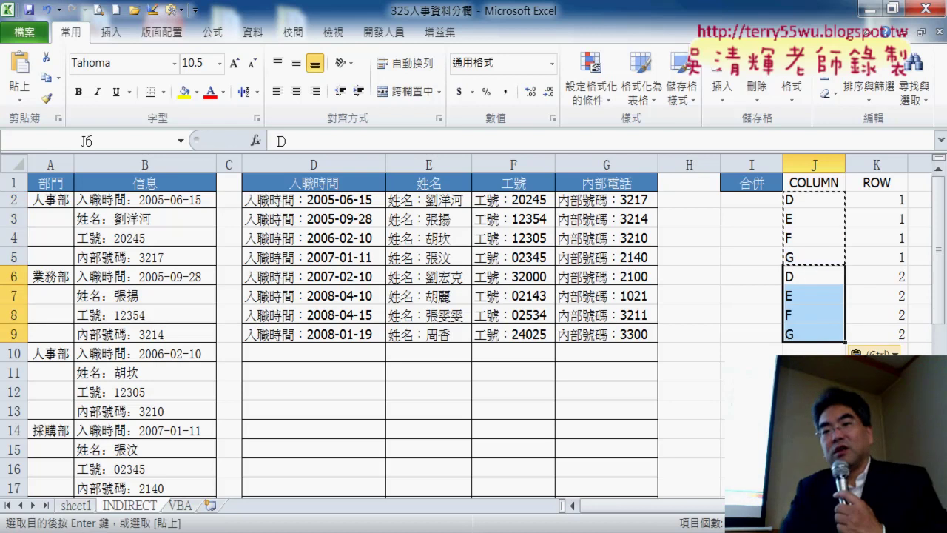
left_click(814, 200)
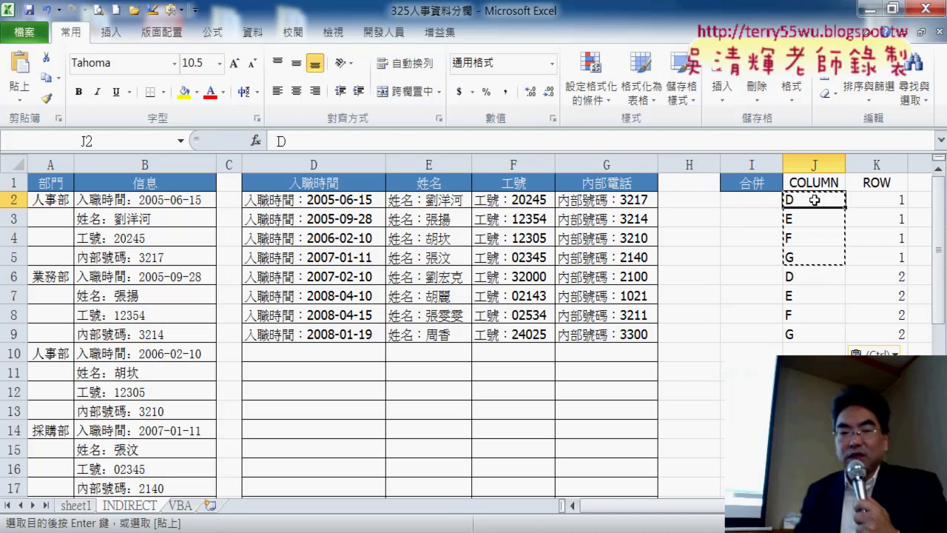
Switch to sheet1 and open I2's nested INDEX formula in the formula bar
left_click(71, 508)
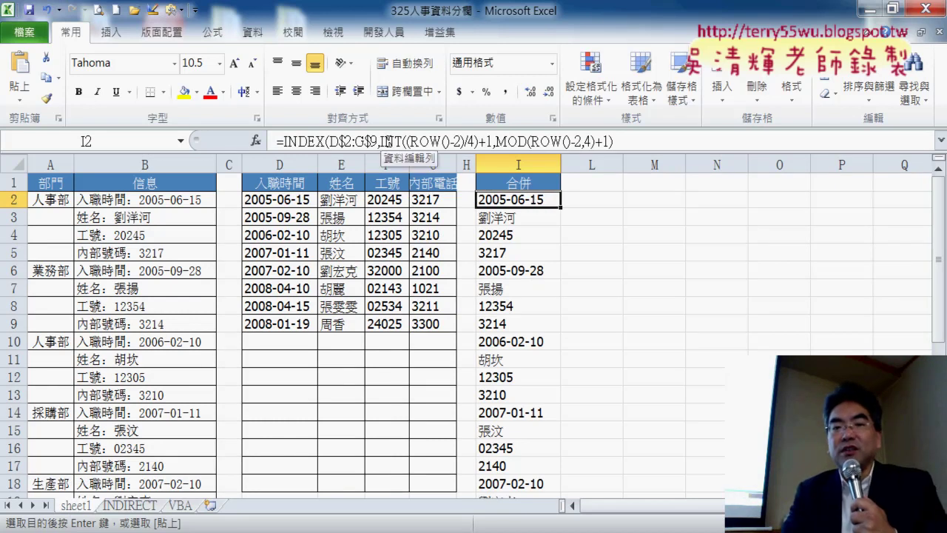
left_click(516, 138)
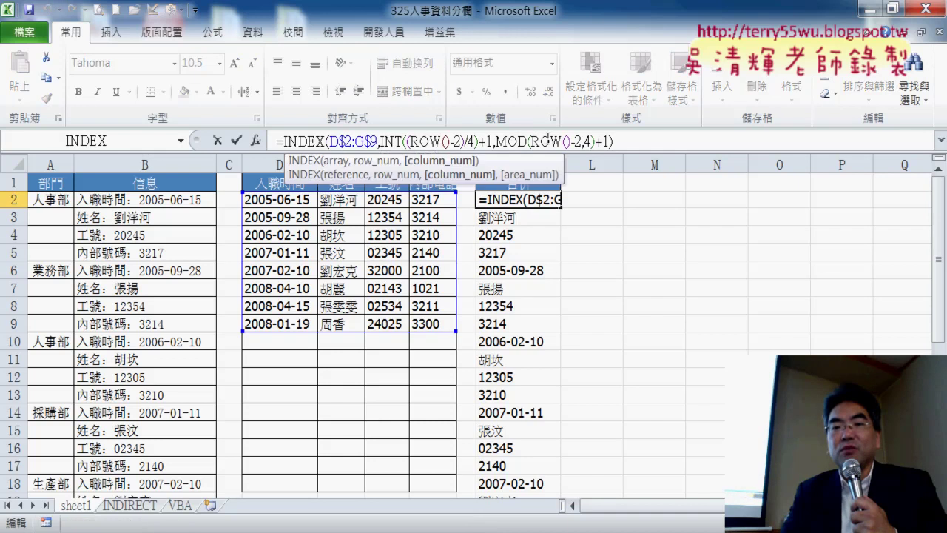